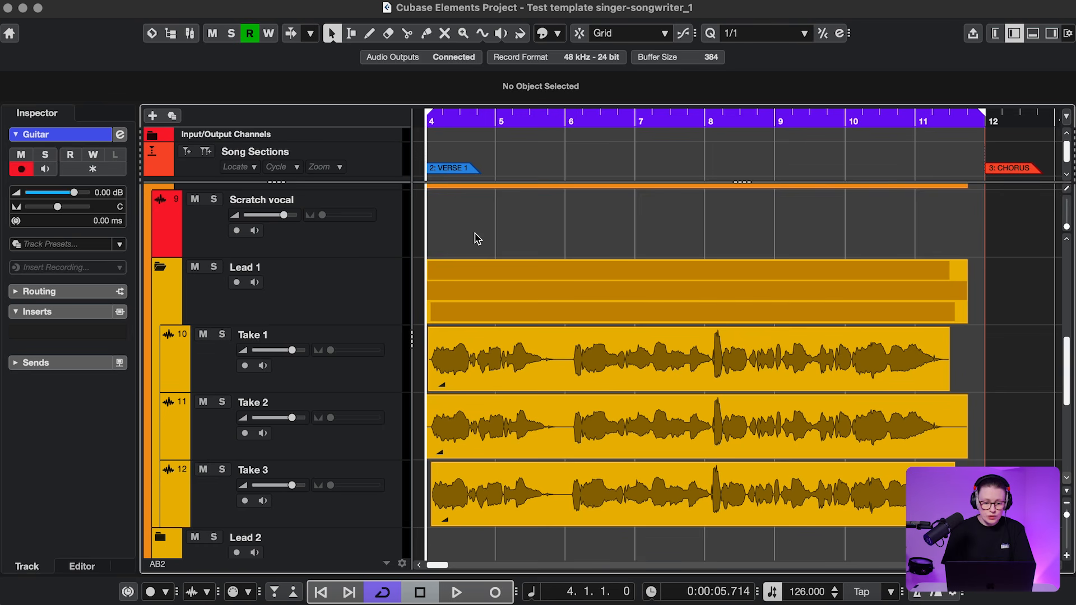
left_click(368, 289)
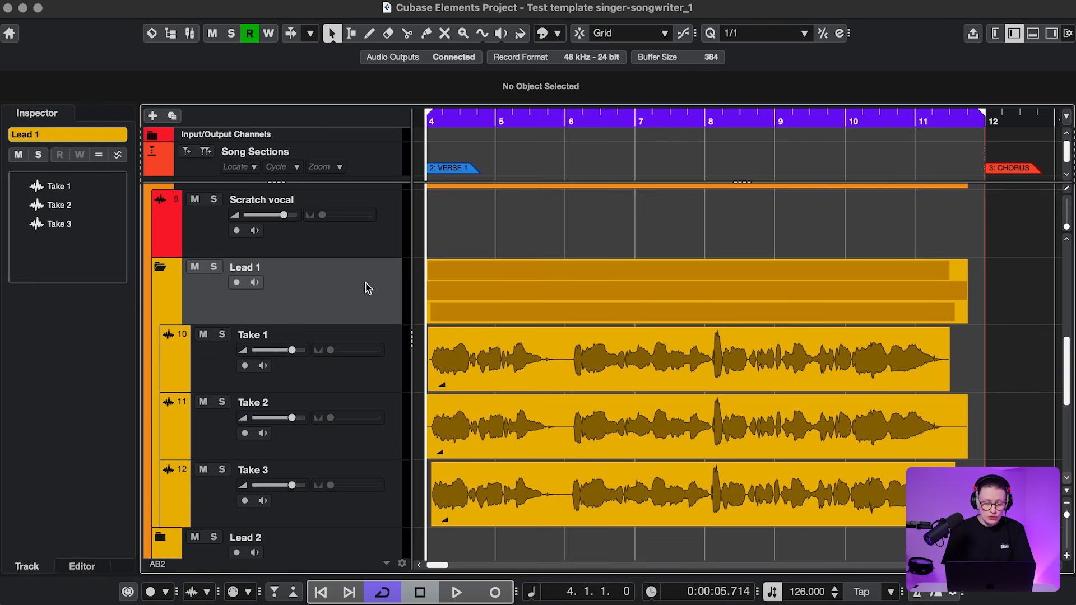
left_click(381, 373)
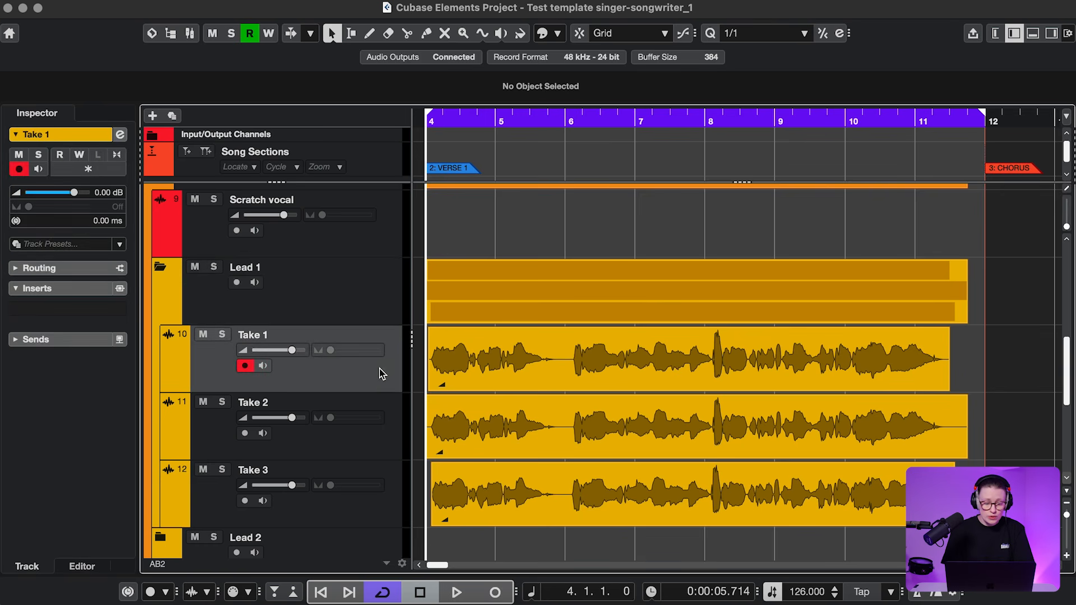
left_click(384, 440)
left_click(379, 520)
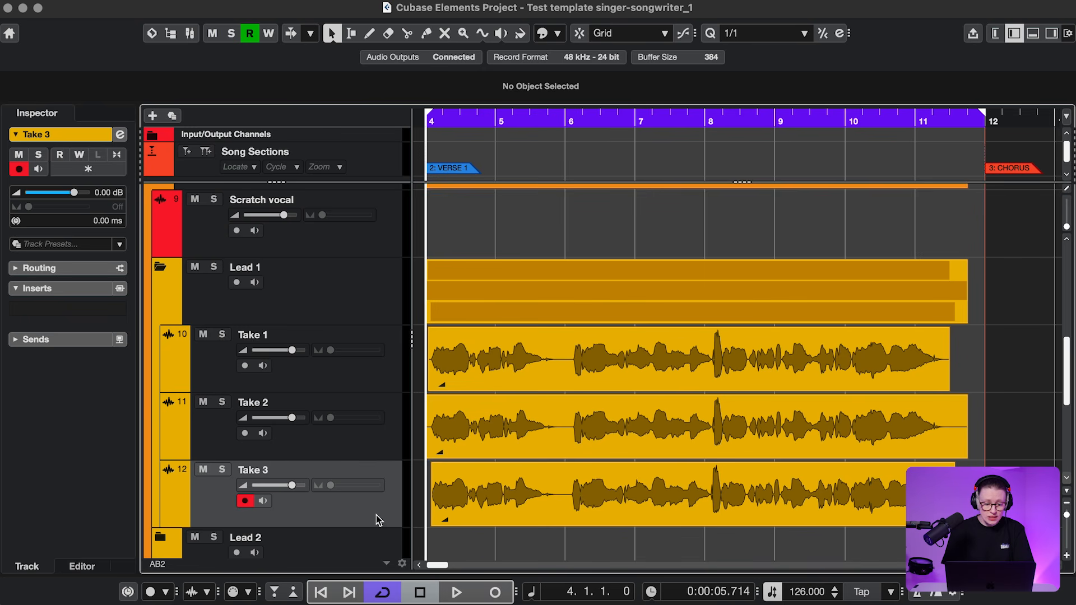
- Split all three takes through the Lead 1 folder at the phrase starts just after bars 6, 8, 9 and 10
left_click(569, 293)
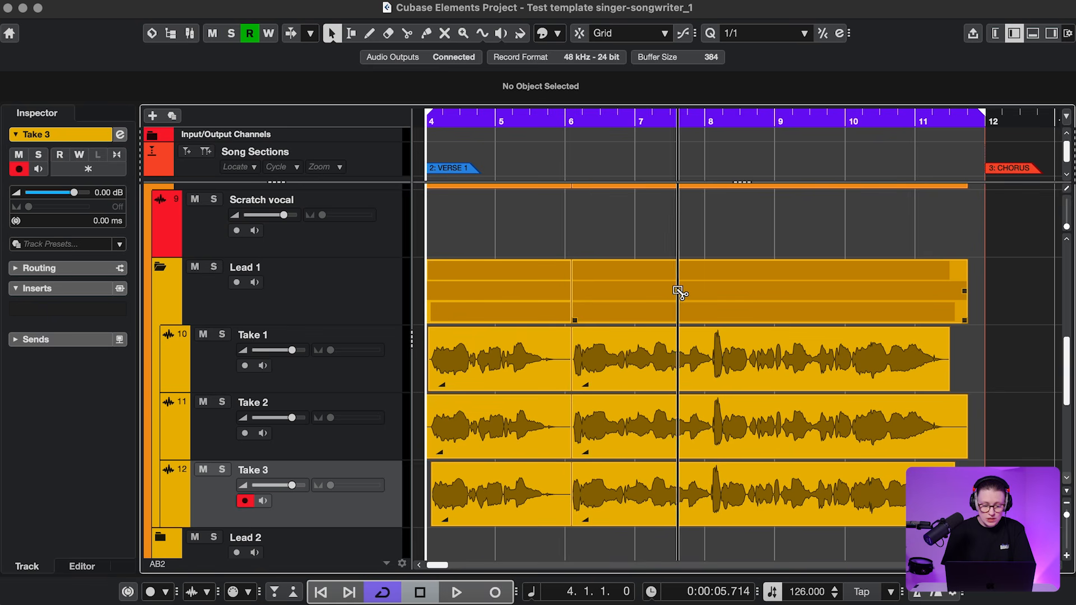
left_click(712, 294)
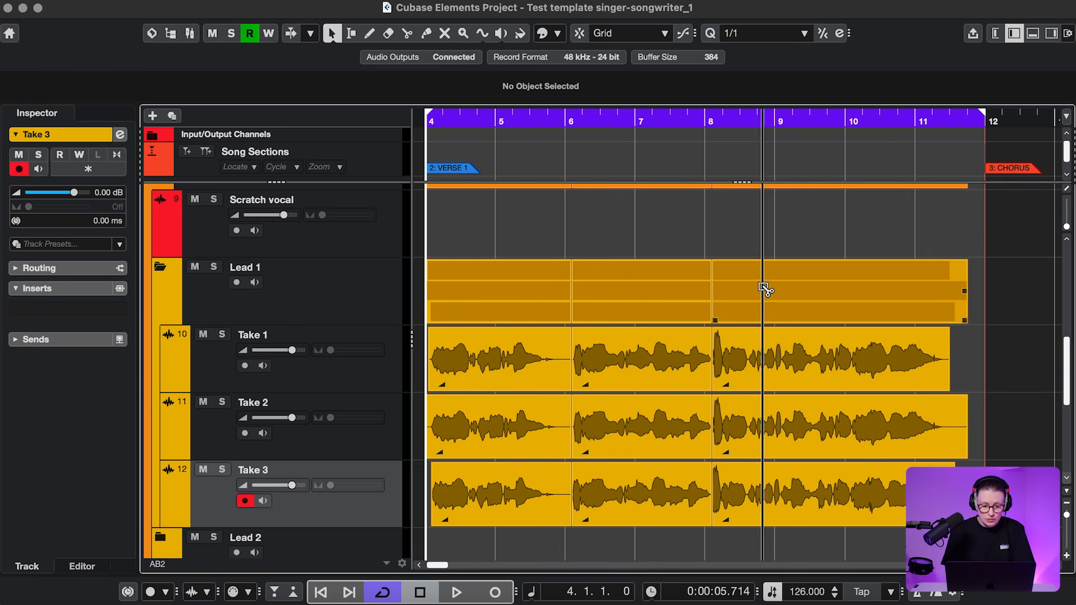
left_click(784, 289)
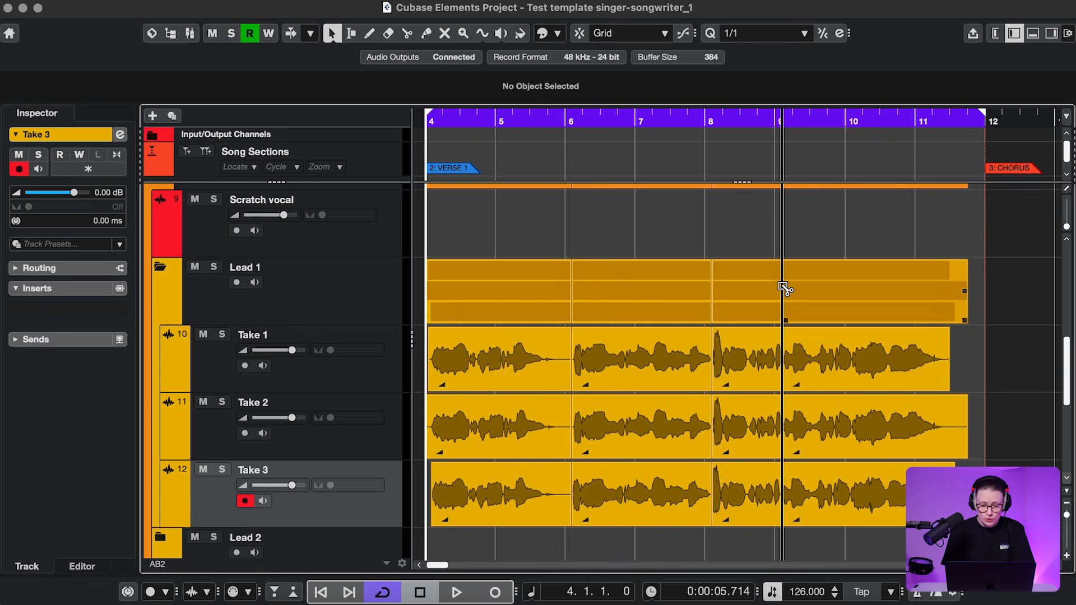
left_click(854, 282)
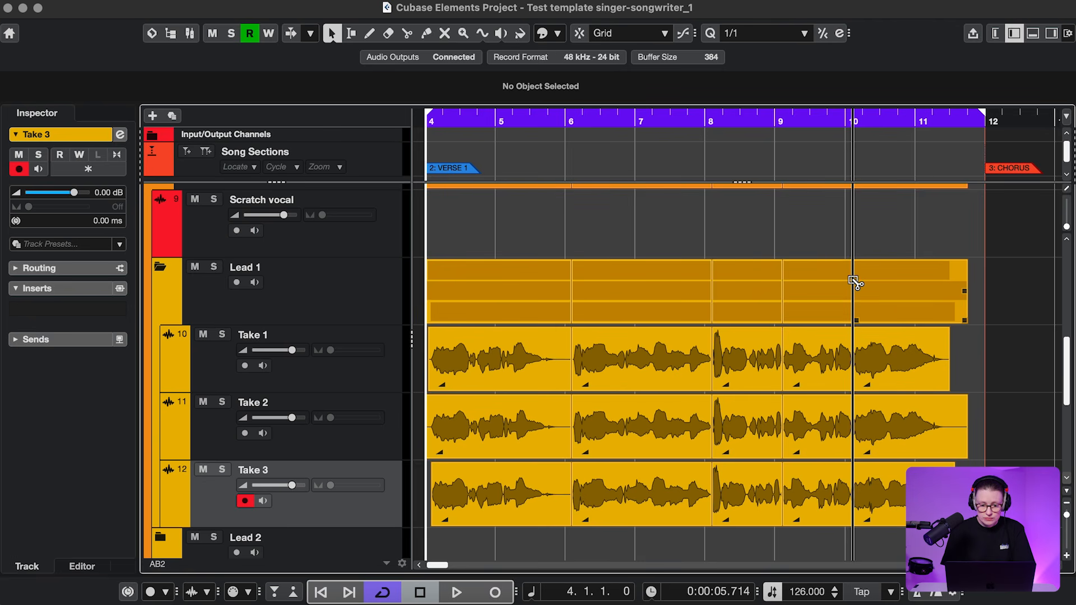
- Set the cycle range to the first Take 1 phrase and compare the phrase by exclusively soloing Take 1, Take 2 and Take 3 during playback
left_click(536, 340)
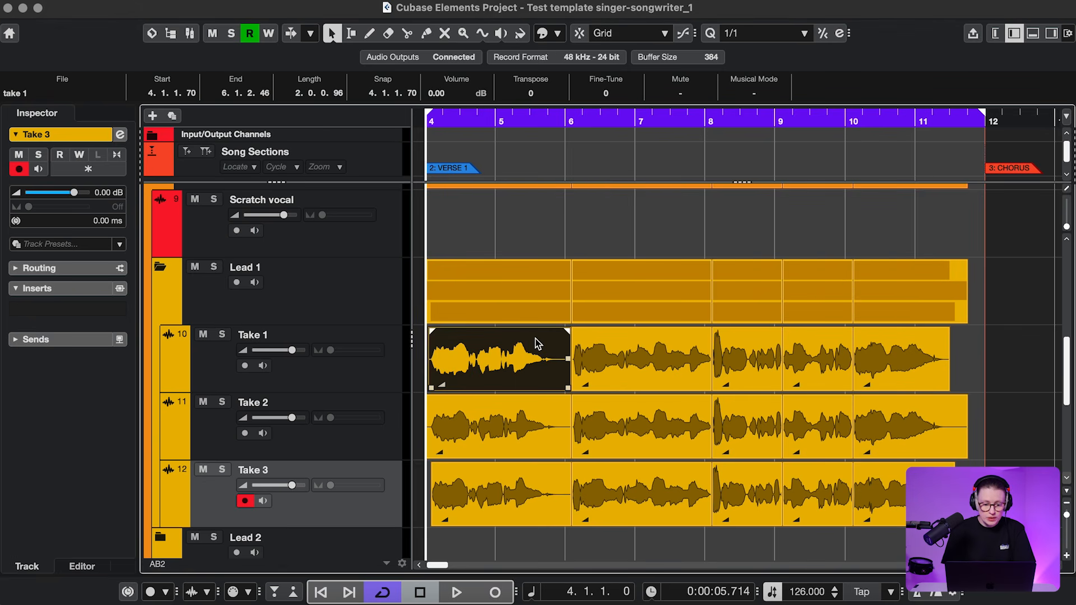
key("p")
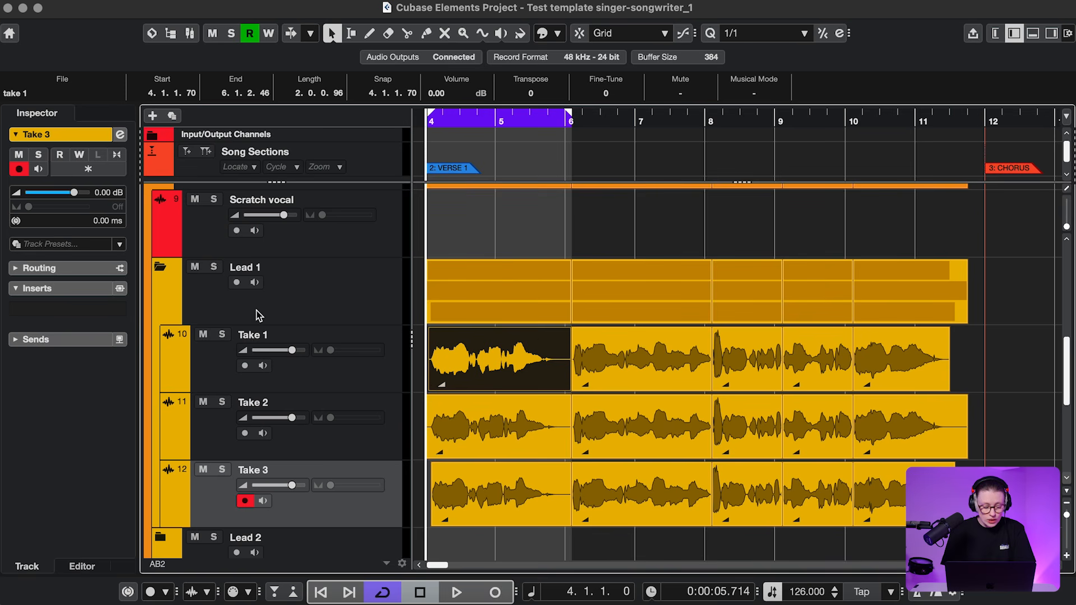
left_click(223, 335)
key("space")
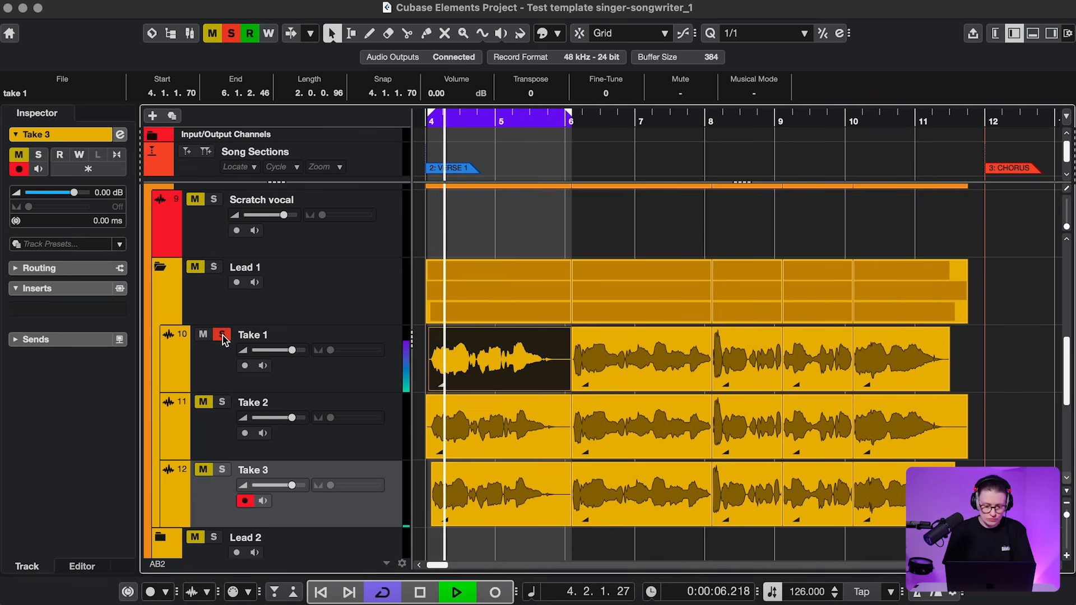
left_click(222, 403, "super")
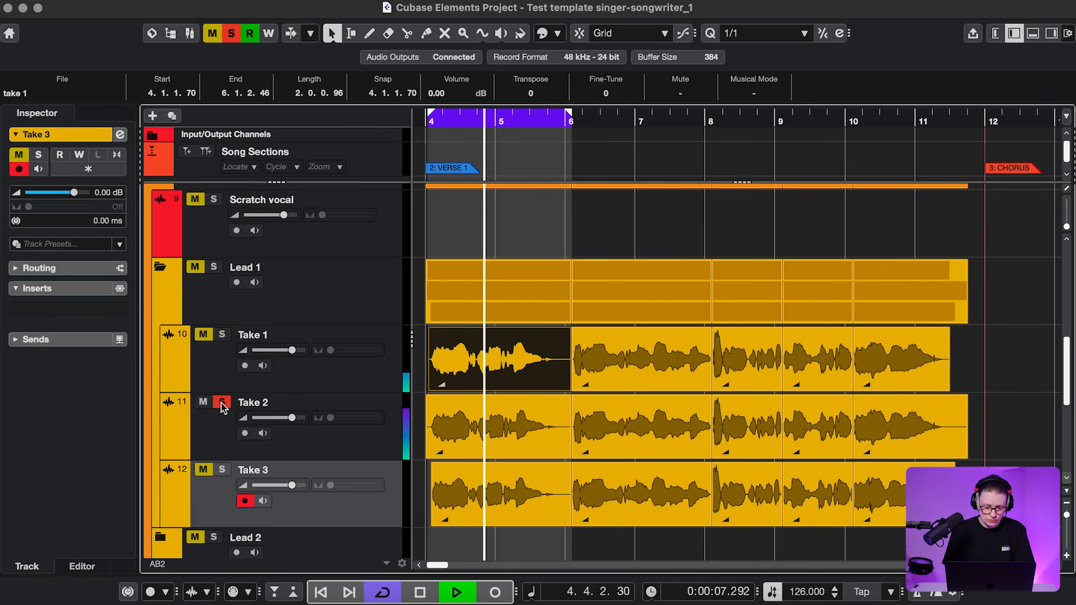
left_click(223, 471, "super")
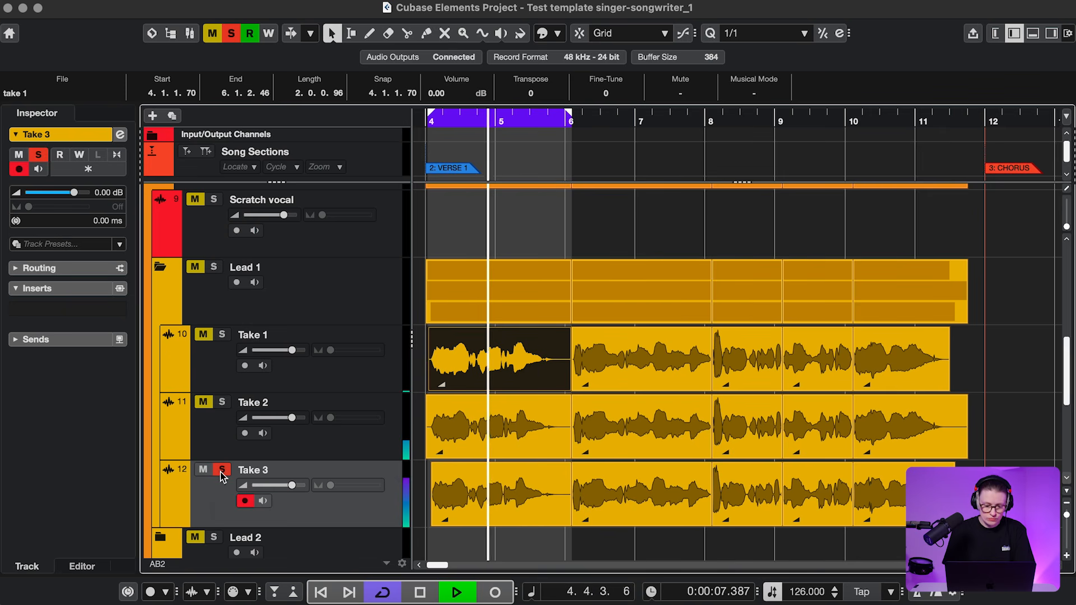
key("space")
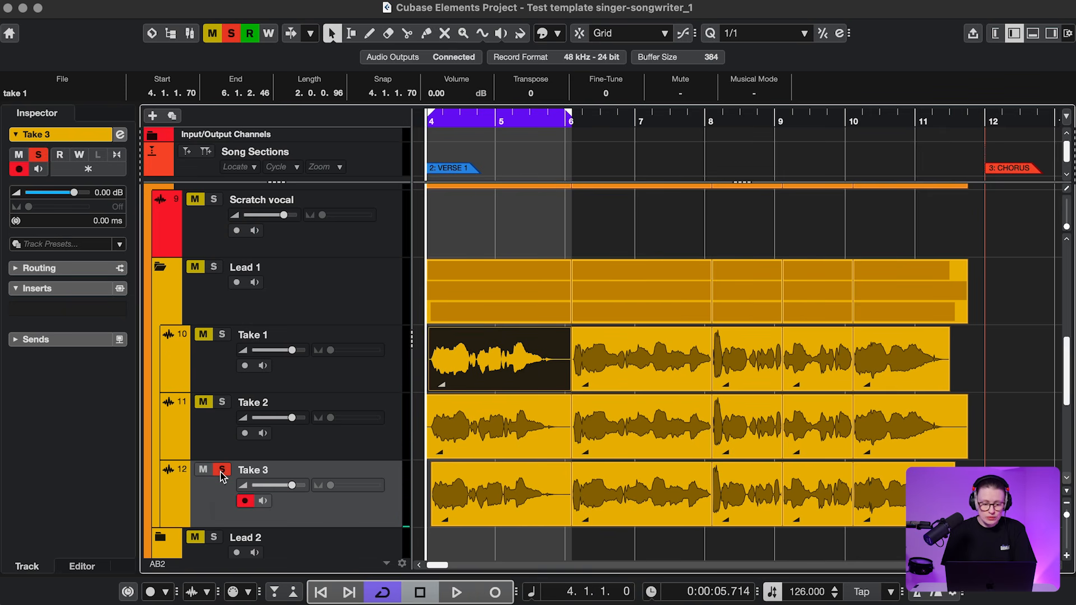
- Mute the first phrase on Take 2 and Take 3, and unmute the Take 2 phrase again
left_click(489, 431)
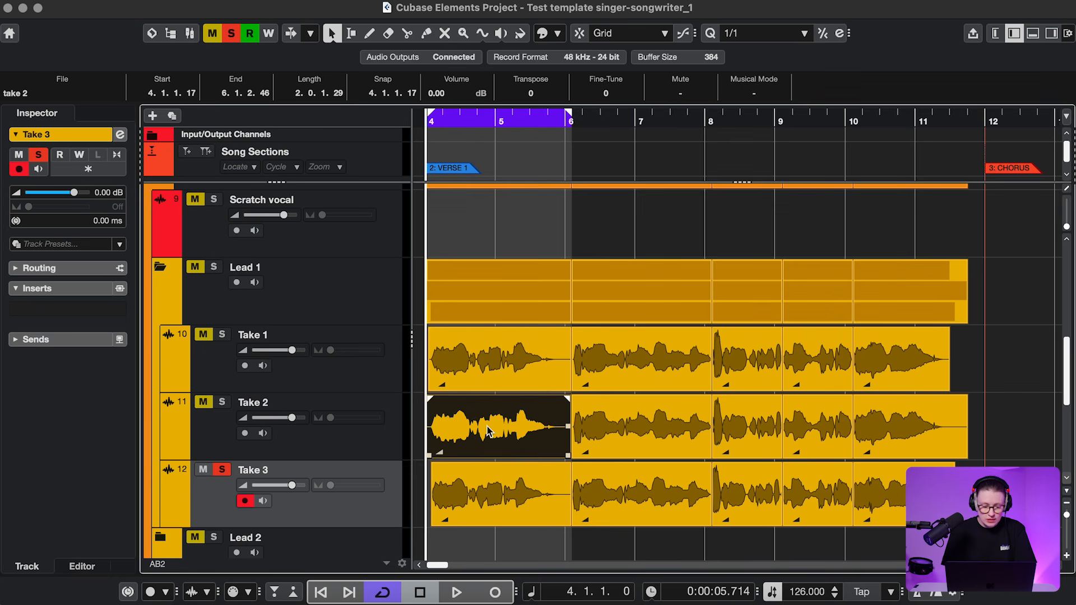
key("shift+m")
left_click(486, 475)
key("shift+m")
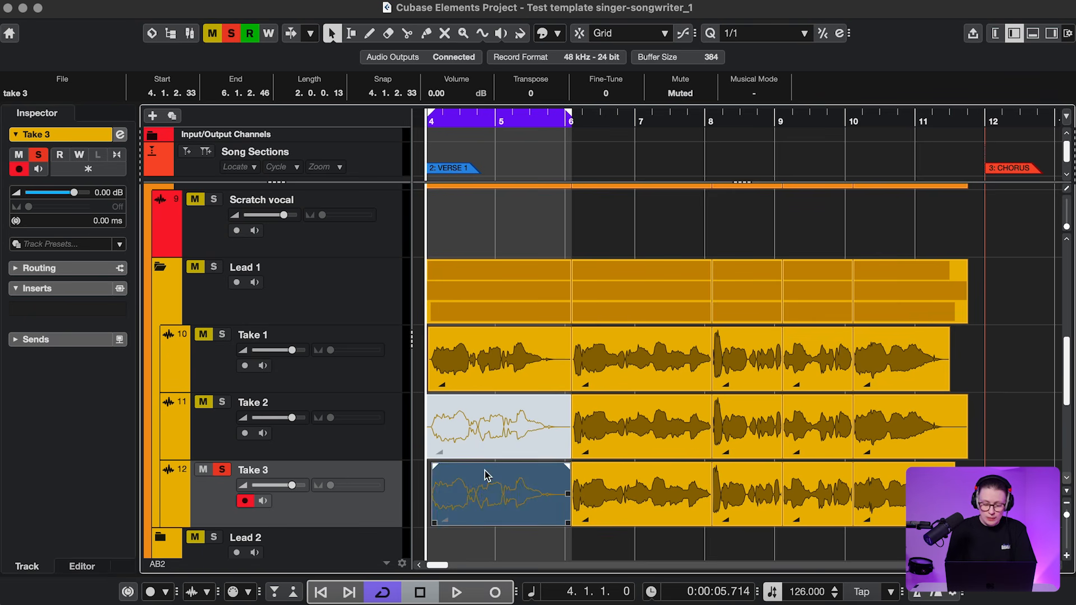
left_click(493, 437)
key("shift+u")
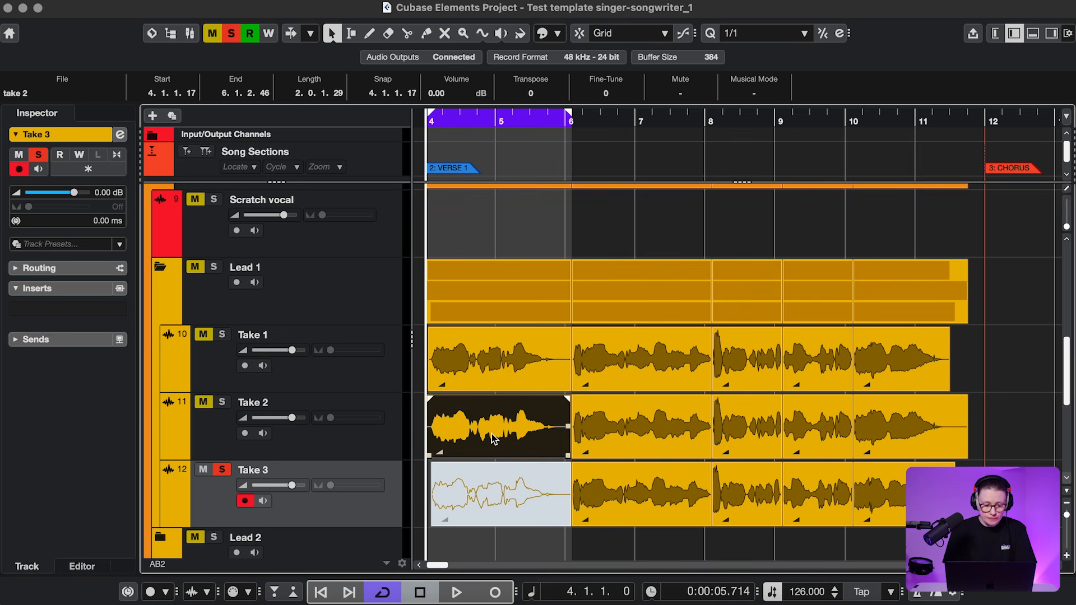
- With the Mute tool, mute phrase 1 on Take 2, phrases 2 and 5 on Takes 1 and 2, and phrases 3 and 4 on Takes 2 and 3
right_click(493, 439)
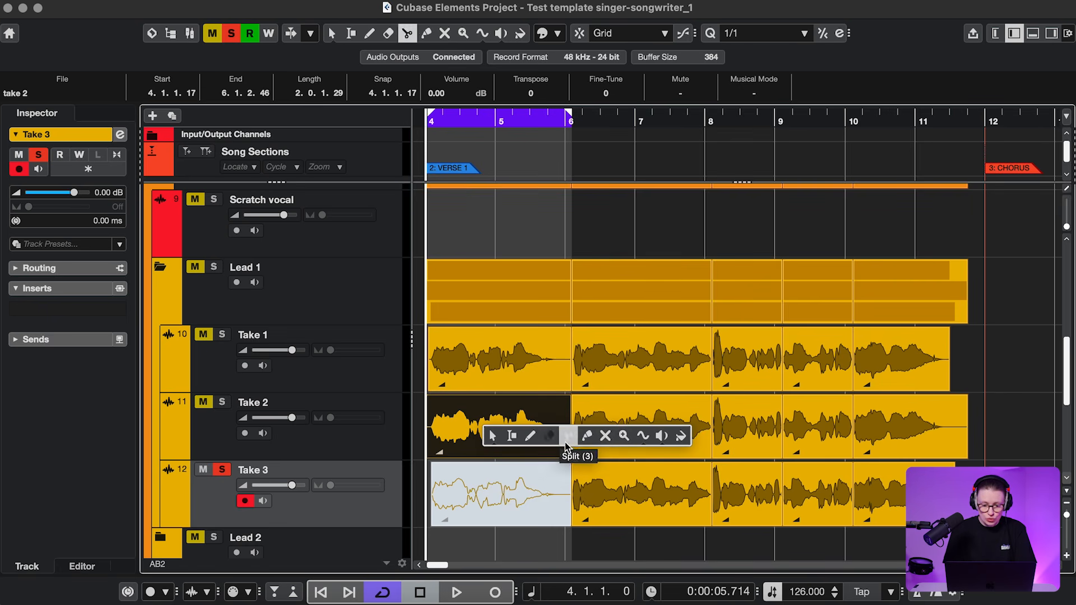
left_click(594, 437)
left_click(530, 440)
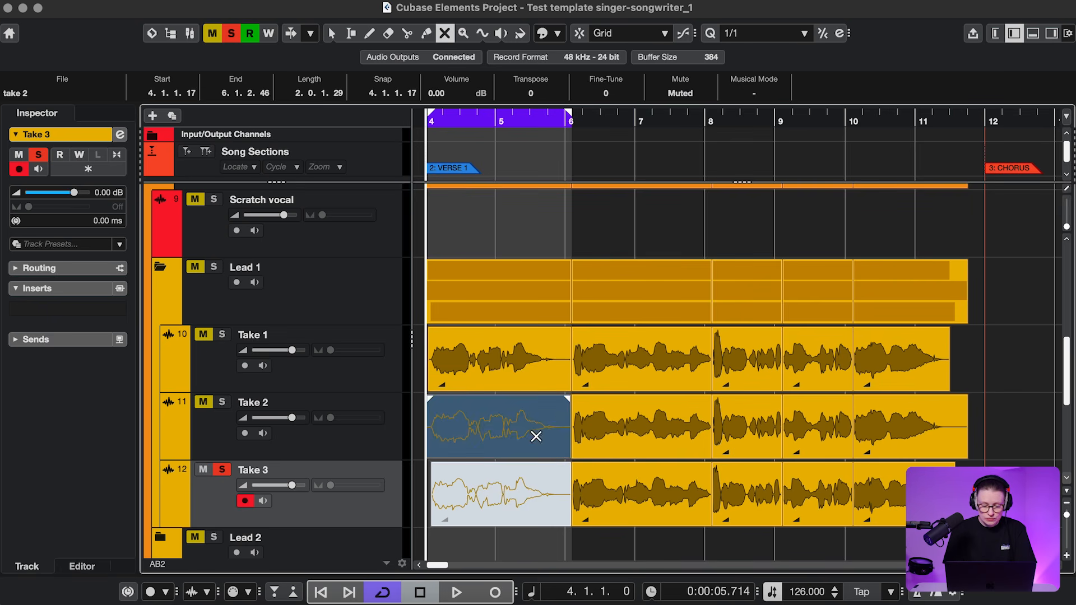
left_click(625, 368)
left_click(630, 413)
left_click(752, 443)
left_click(745, 493)
left_click(818, 426)
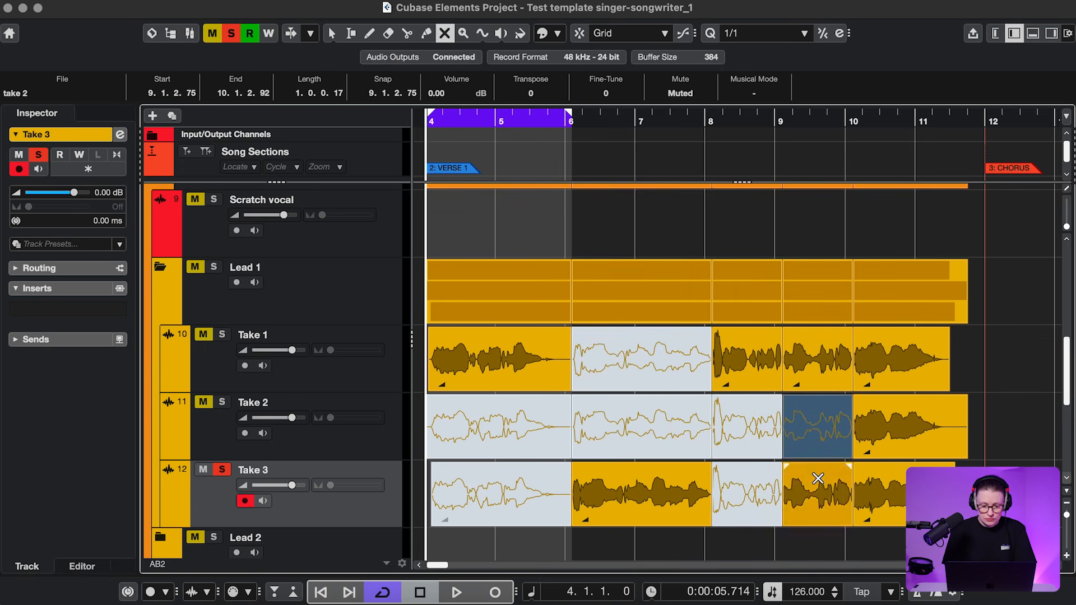
left_click(819, 478)
left_click(900, 362)
left_click(903, 412)
- Turn on Solo Defeat for the Drums, Bass and Synth tracks
scroll(550, 312, "up", 10)
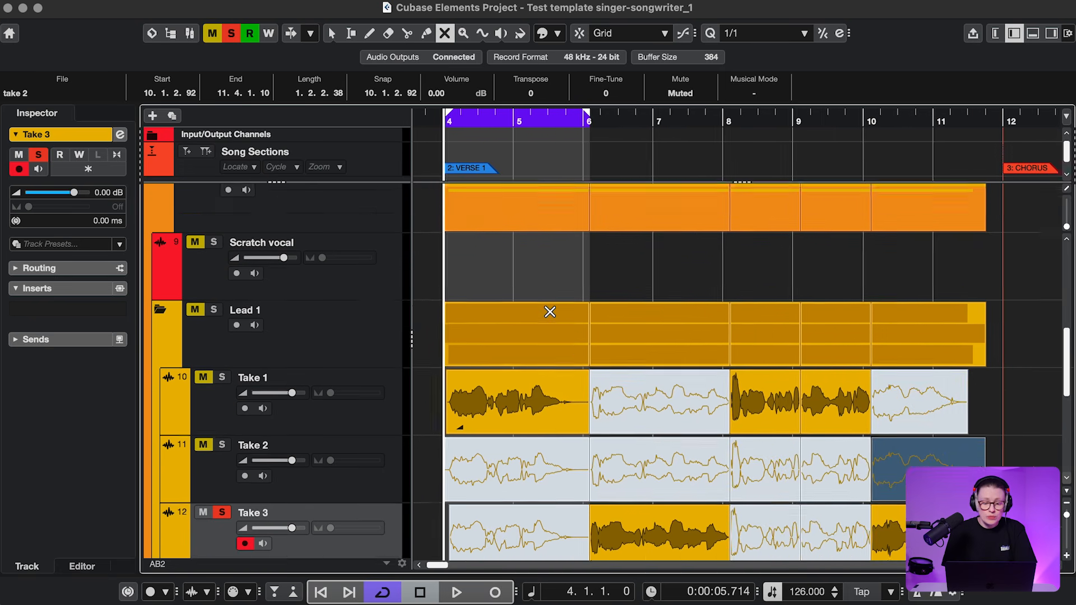
scroll(549, 311, "up", 3)
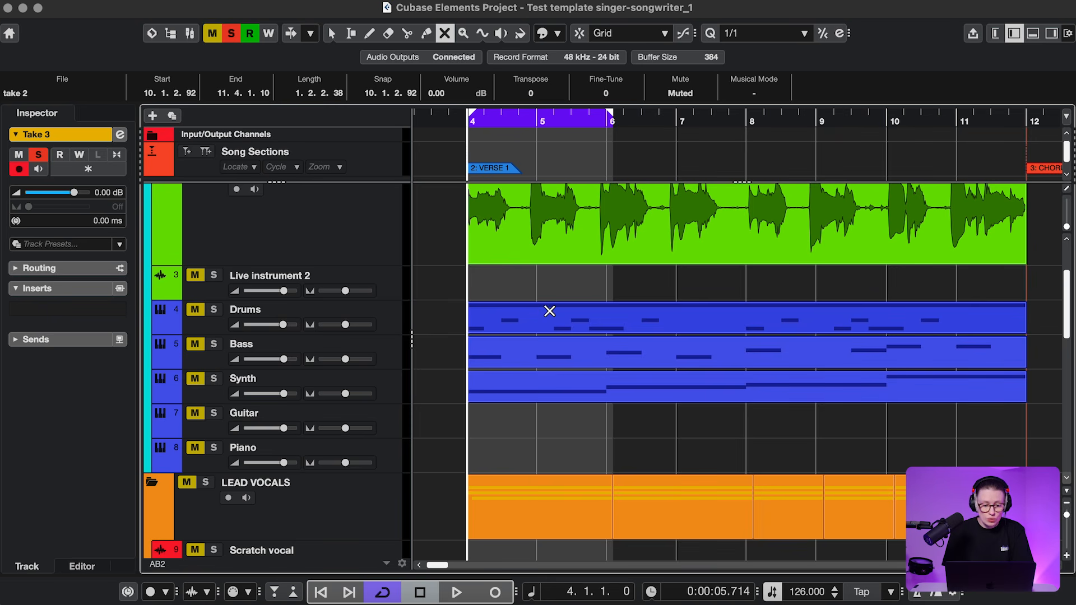
left_click(214, 309, "alt")
left_click(214, 344, "alt")
left_click(214, 378, "alt")
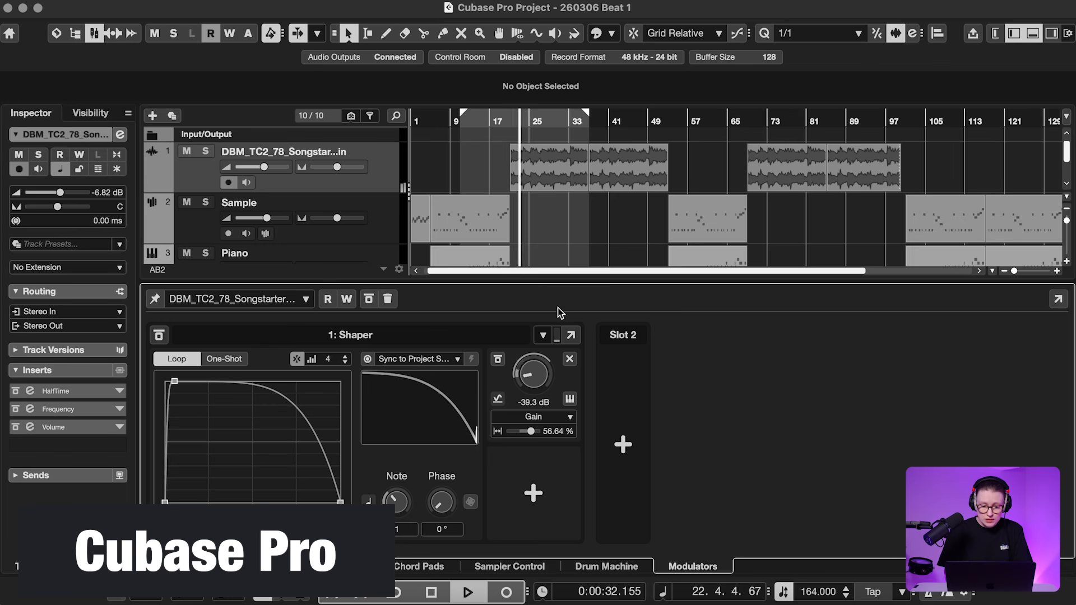
- Switch to the Cubase Pro project 260306 Beat 1 and open the choice of modulators for Slot 2
left_click(620, 372)
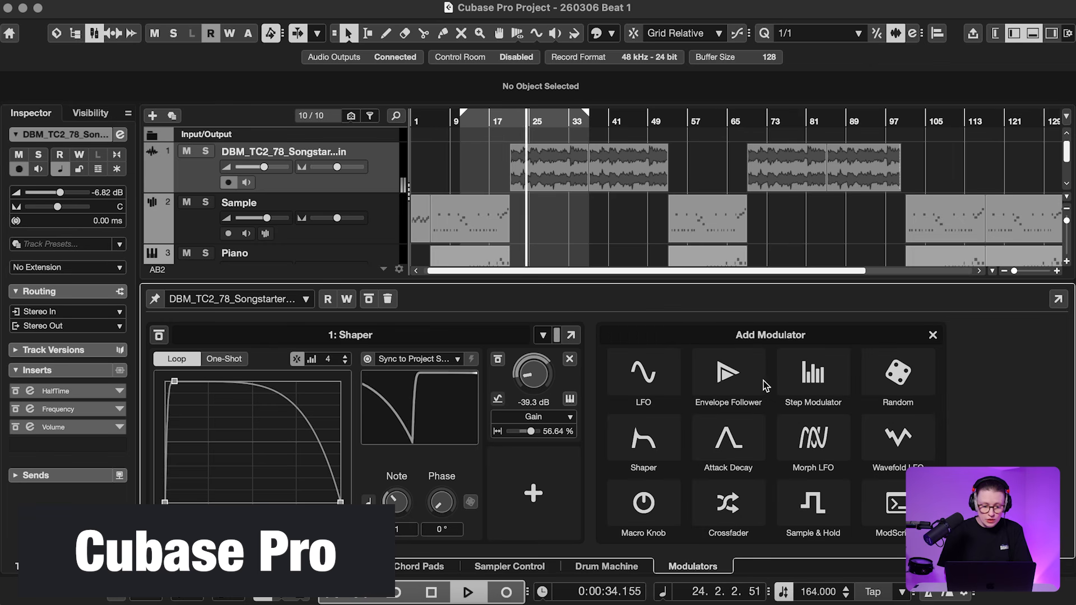
left_click(620, 364)
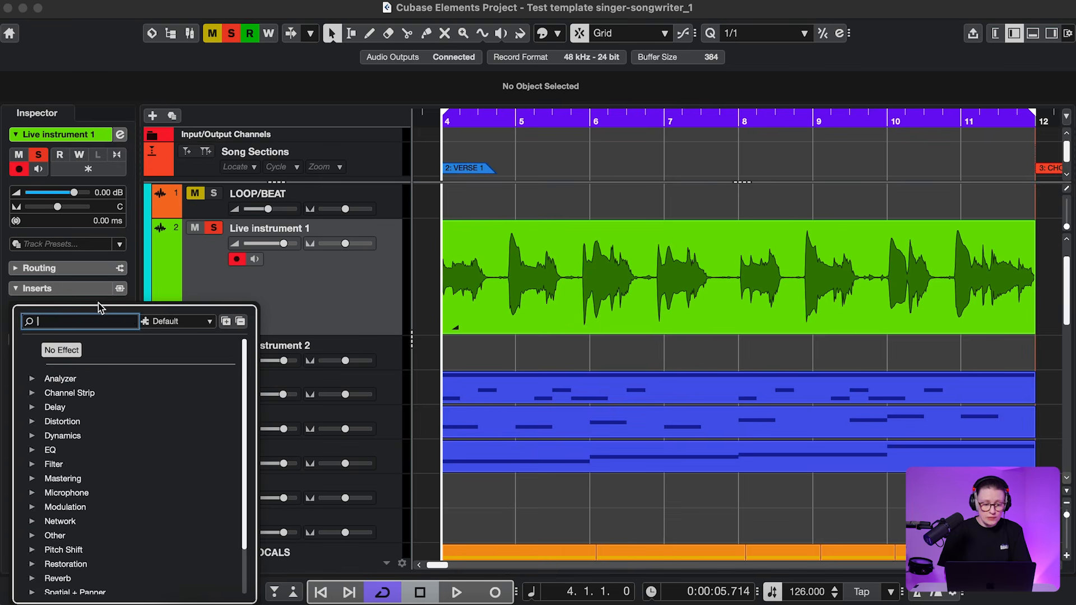
- Add the Underwater filter as an insert effect on the Live instrument 1 track and close its plug-in window
type("unde")
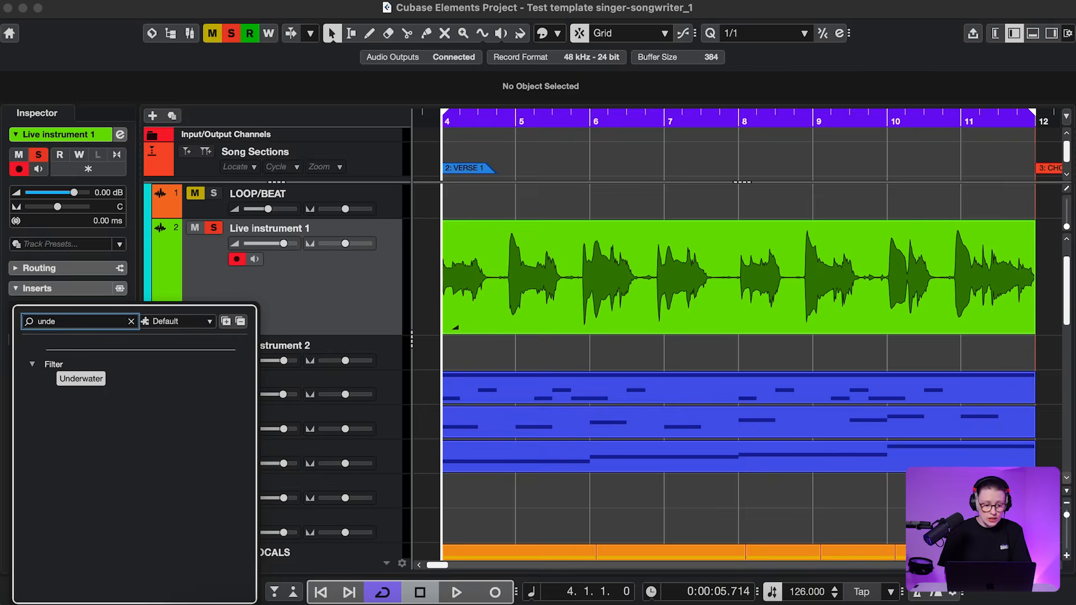
key("Return")
left_click_drag(579, 72, 333, 64)
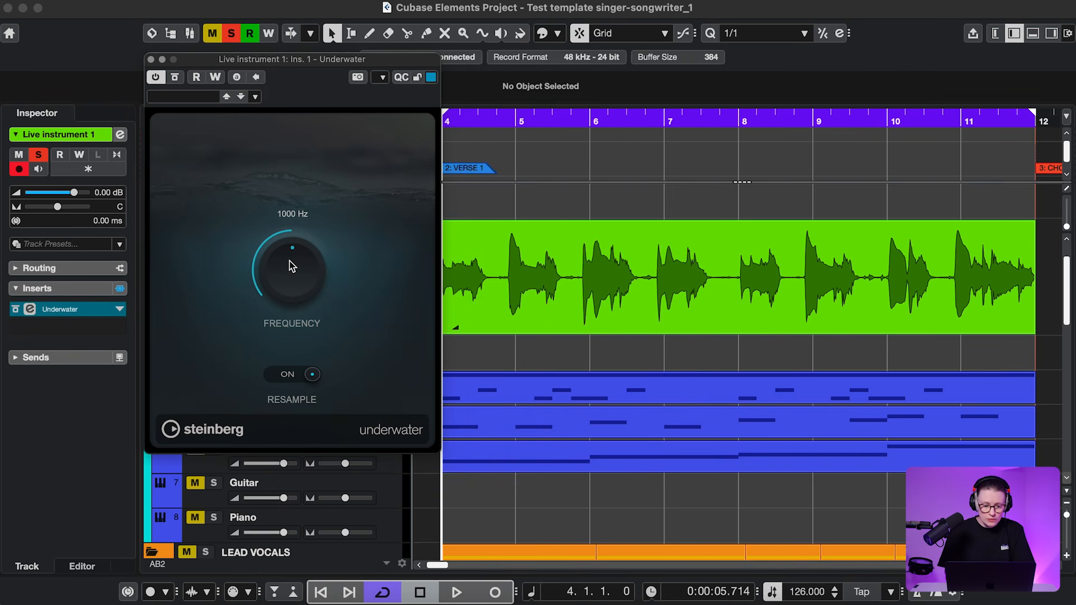
left_click(151, 60)
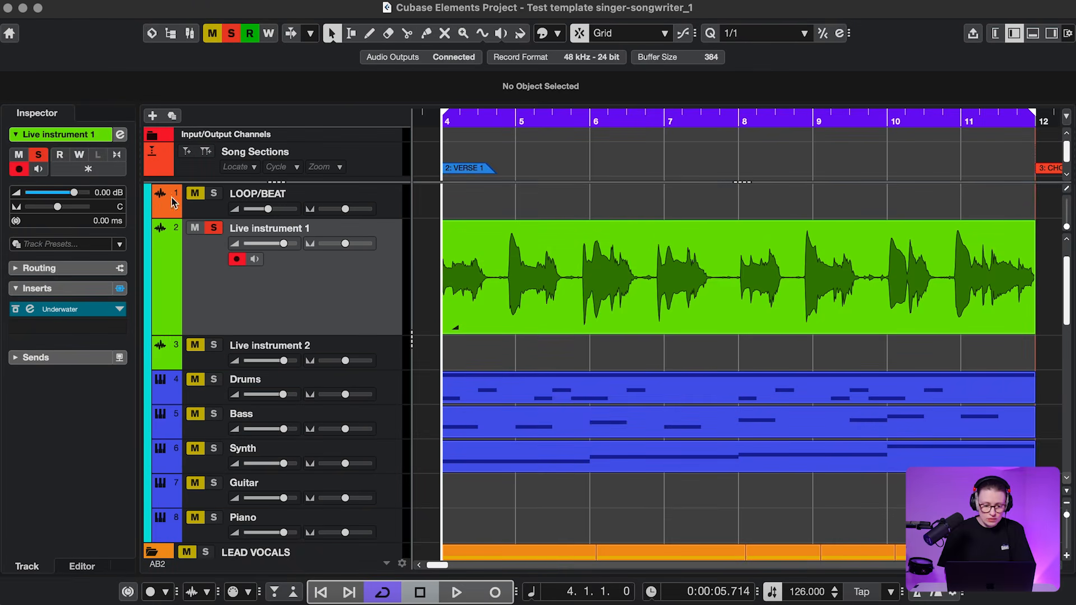
- Show an automation lane for Live instrument 1, assign it to Underwater - Frequency and make the lane taller
left_click(161, 328)
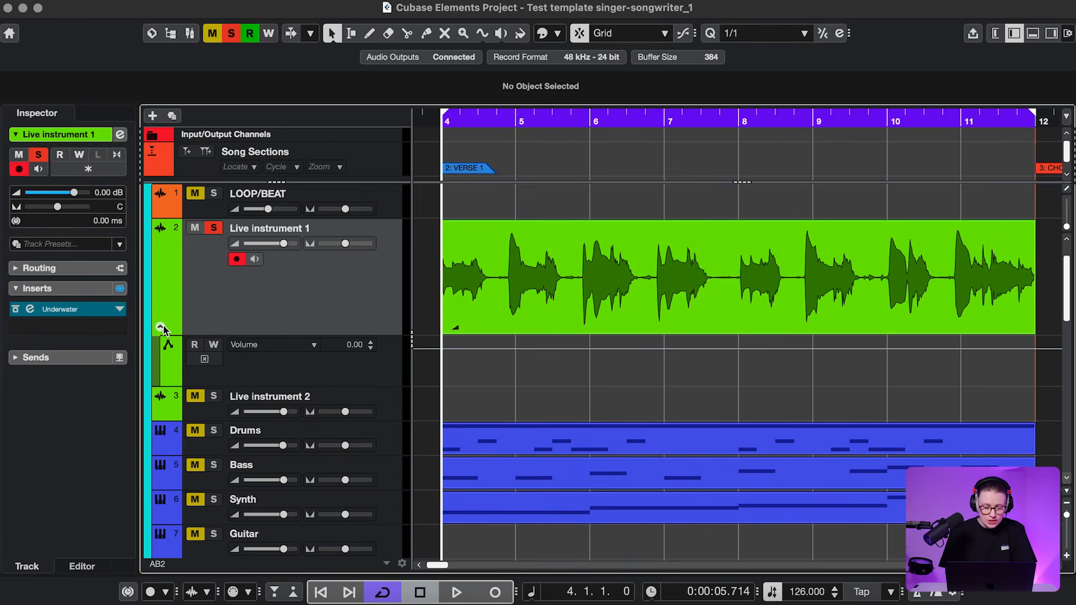
left_click(249, 347)
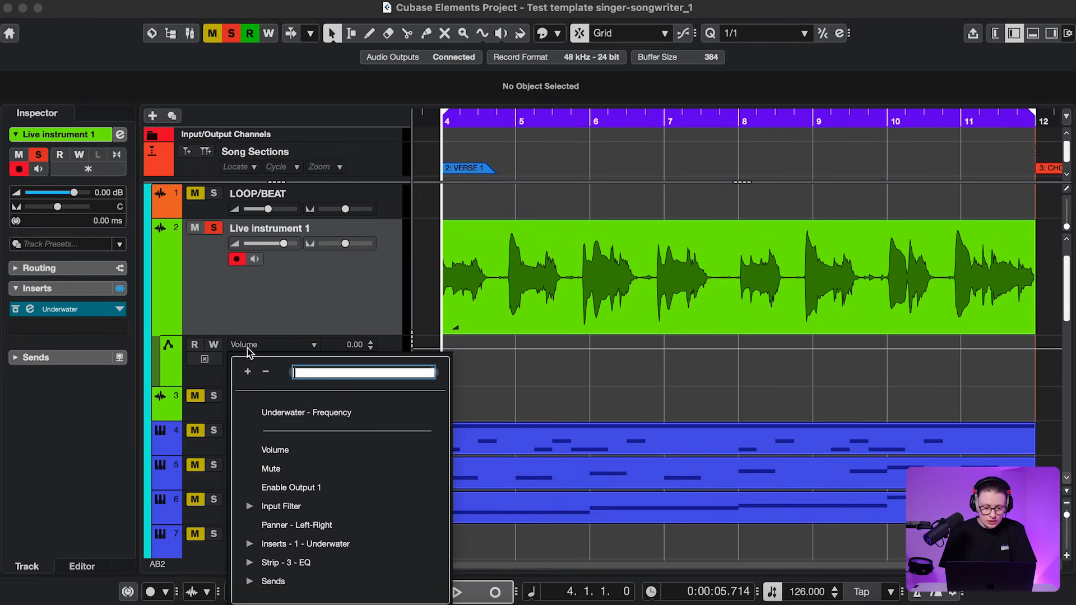
left_click(296, 418)
left_click_drag(293, 386, 291, 452)
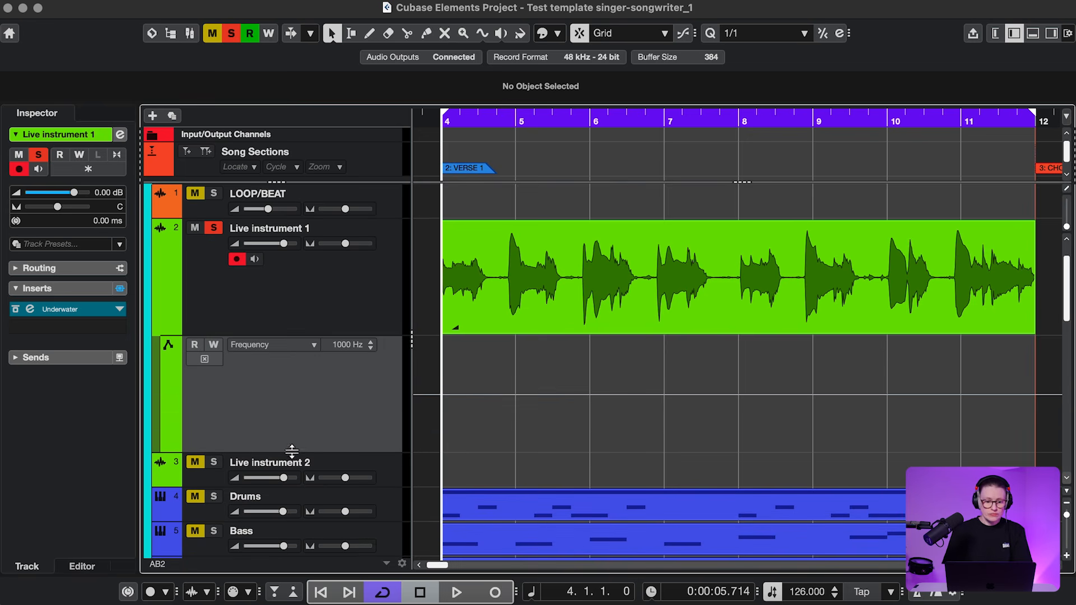
- Draw a Sine automation curve with 1/1 quantize across bars 4 to 11 of the Frequency lane and play it back with Underwater open
left_click(482, 34)
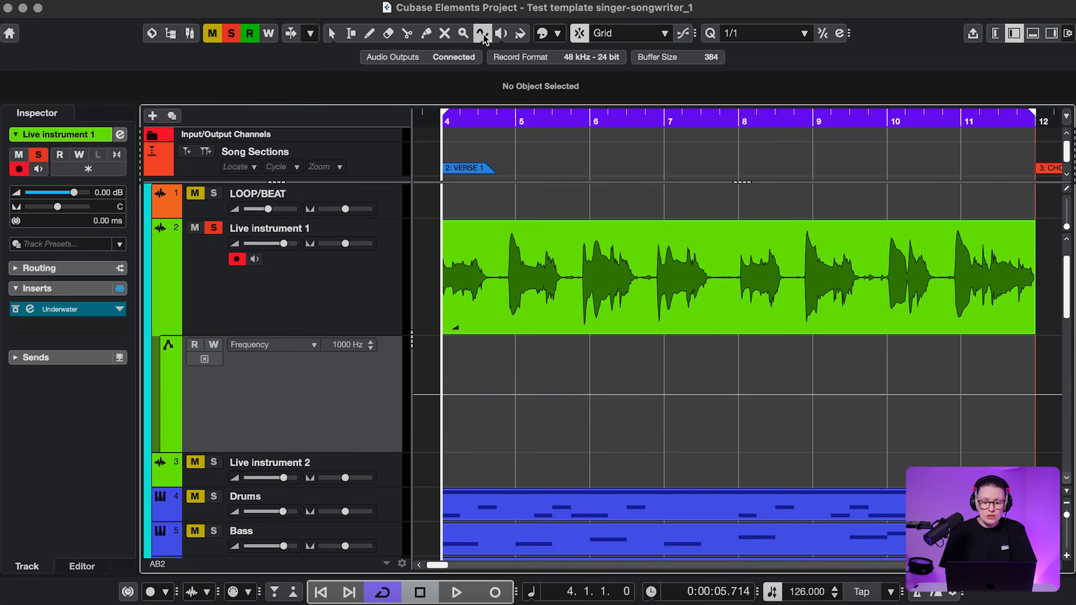
left_click(482, 34)
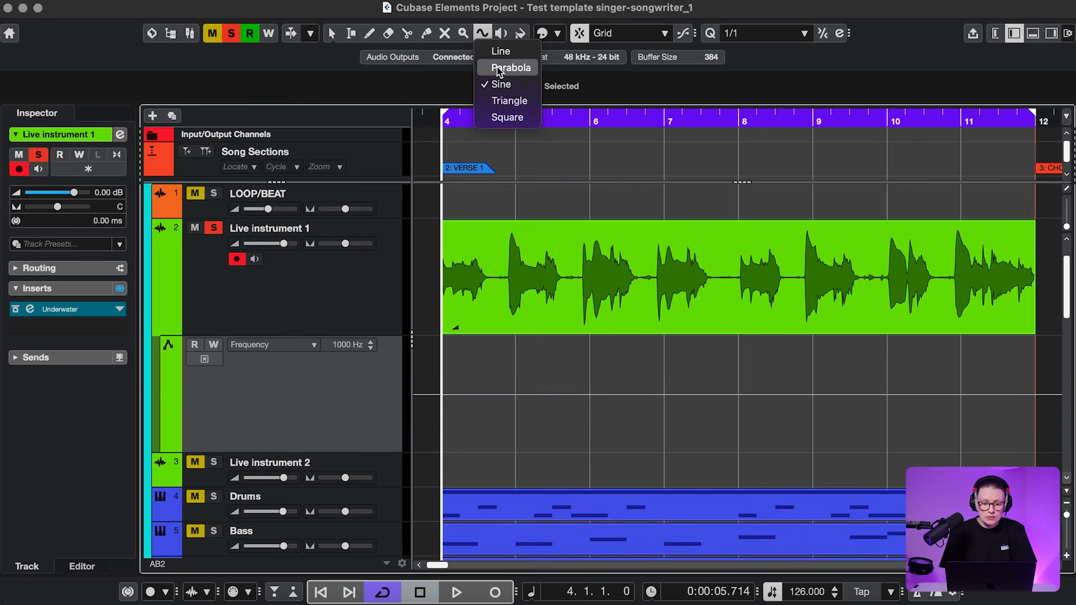
left_click(501, 85)
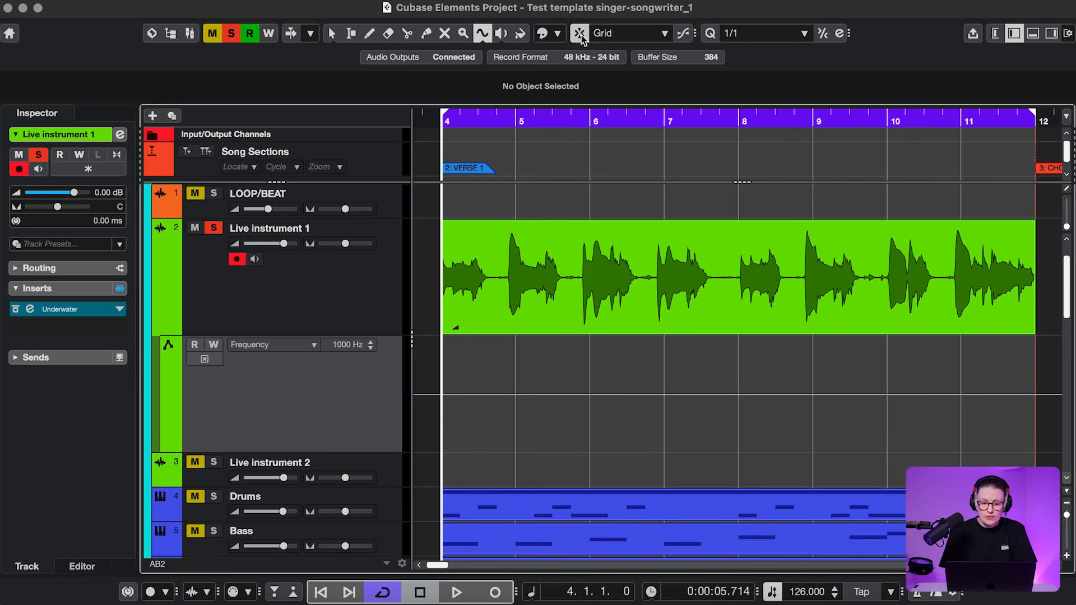
left_click(747, 36)
left_click(766, 94)
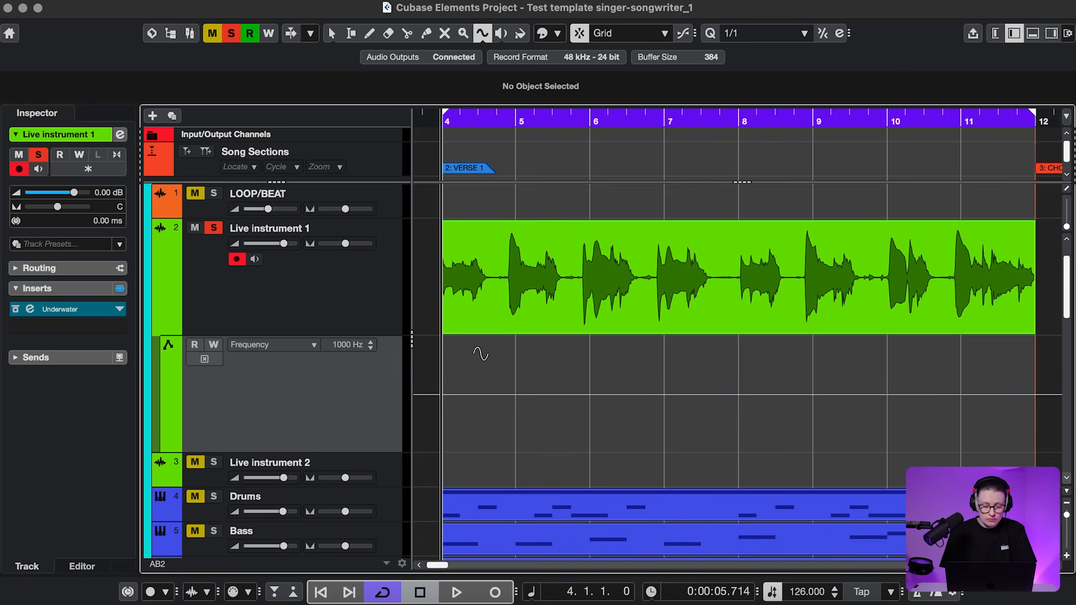
mouse_move(456, 379)
left_mouse_down()
mouse_move(654, 365)
mouse_move(914, 382)
mouse_move(977, 371)
mouse_move(1010, 351)
left_mouse_up()
left_click(72, 309)
key("space")
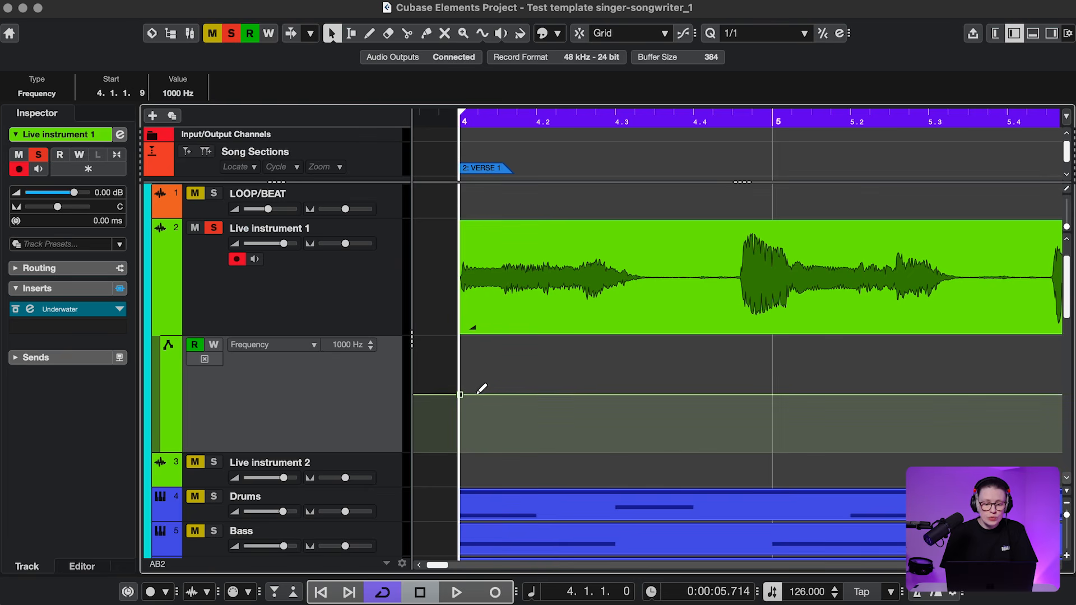
- Draw a custom Frequency automation shape in bar 4 with a peak, a curved drop, a raised step and a ramp up to 8.40 kHz
left_click_drag(499, 394, 548, 443)
left_click_drag(526, 407, 517, 416)
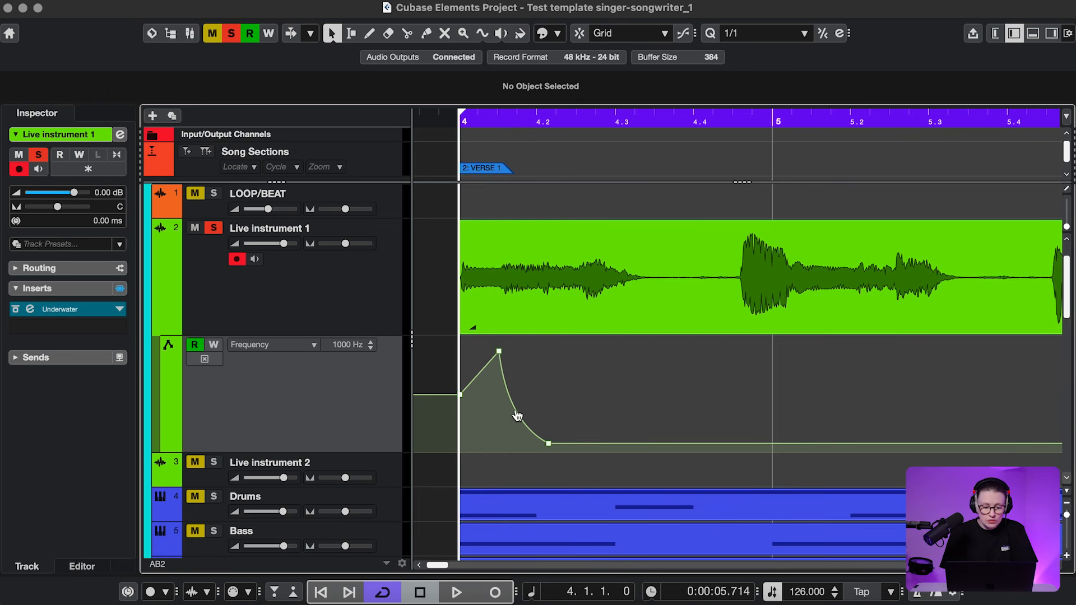
left_click_drag(598, 443, 600, 390)
left_click(650, 390)
mouse_move(678, 391)
left_mouse_down()
mouse_move(665, 429)
mouse_move(717, 428)
mouse_move(721, 359)
left_mouse_up()
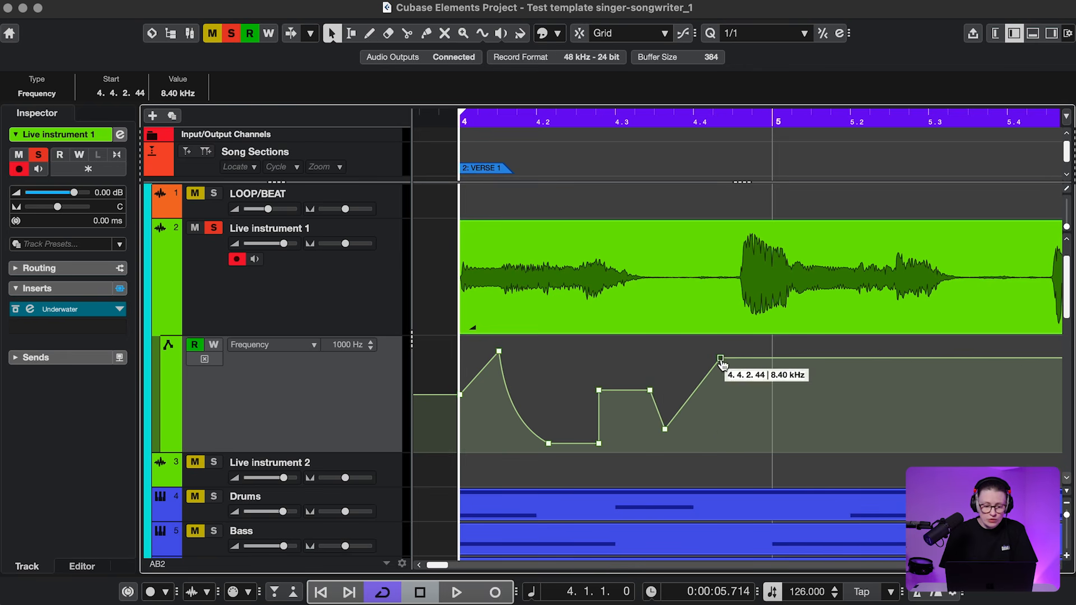
- Select the bar 4 Frequency automation as a range, duplicate it across the following bars and play it back
right_click(731, 411)
left_click(750, 408)
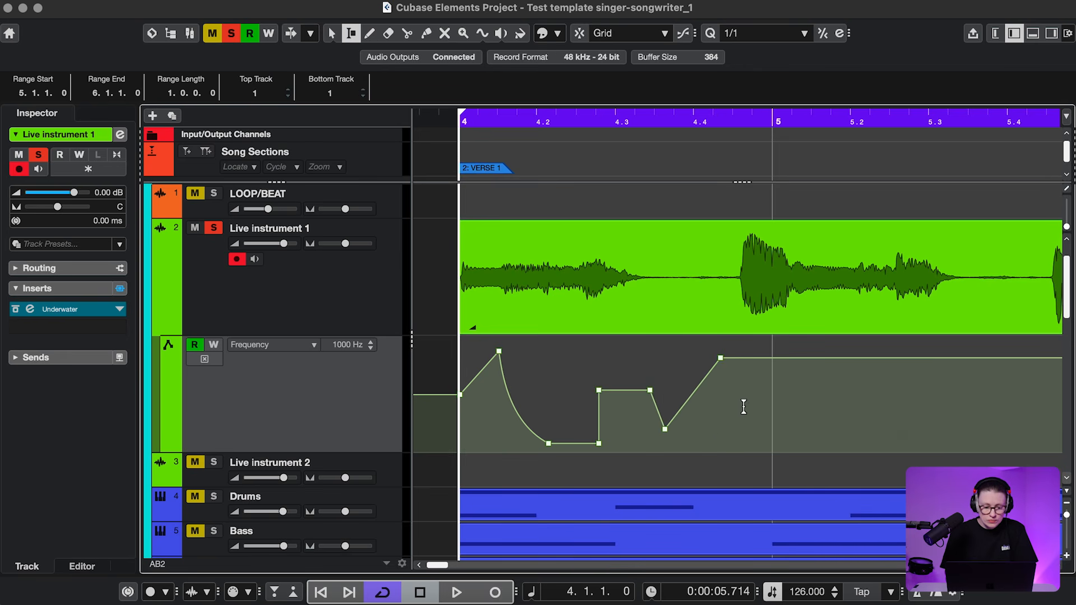
left_click_drag(461, 370, 666, 375)
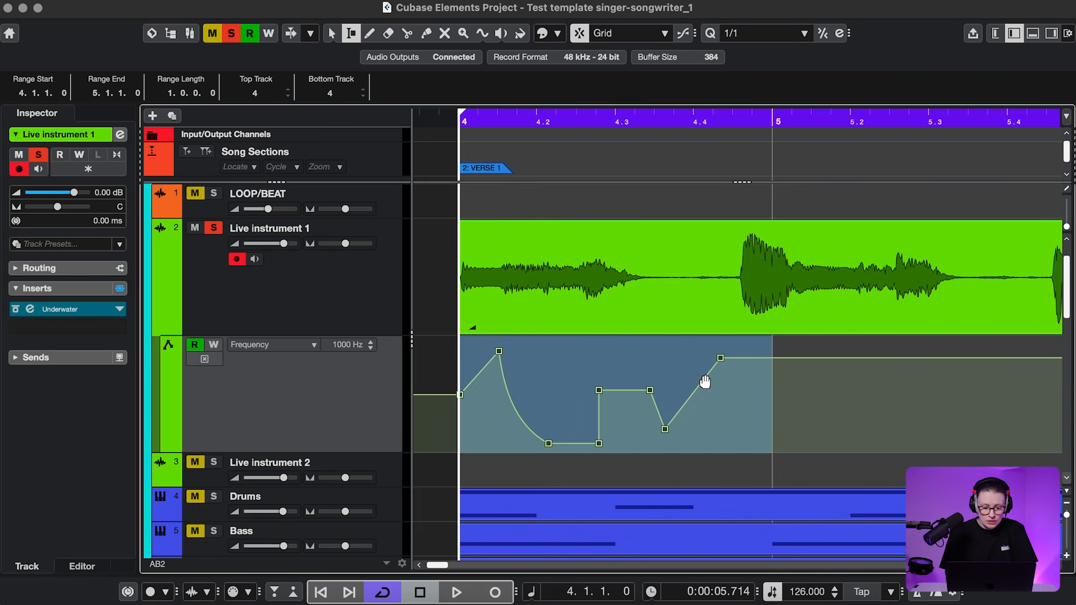
scroll(705, 383, "down", 5)
scroll(705, 376, "right", 3)
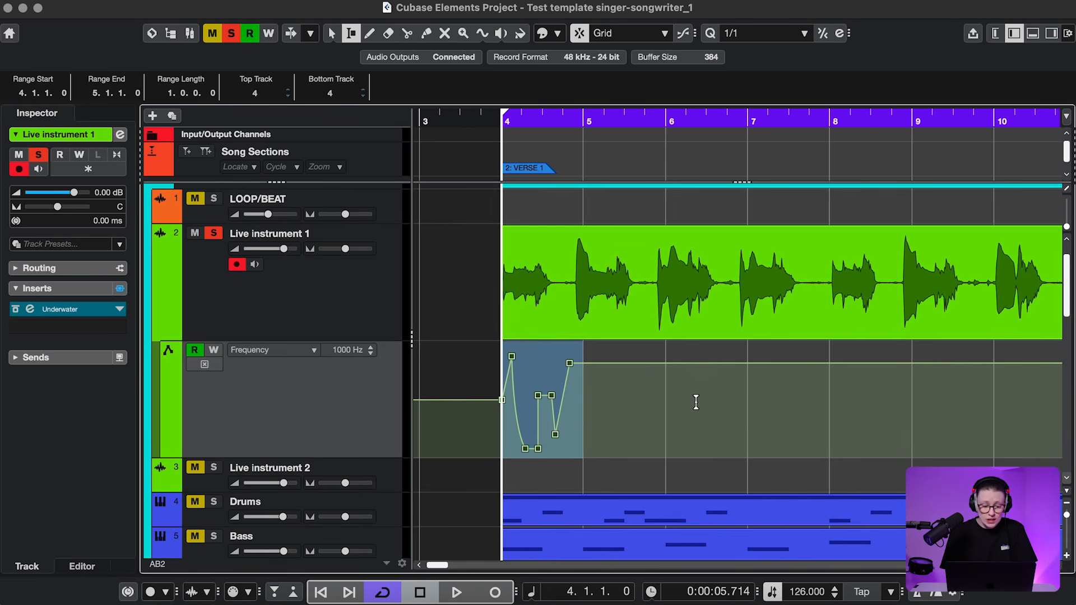
key("super+d")
key("super+d")
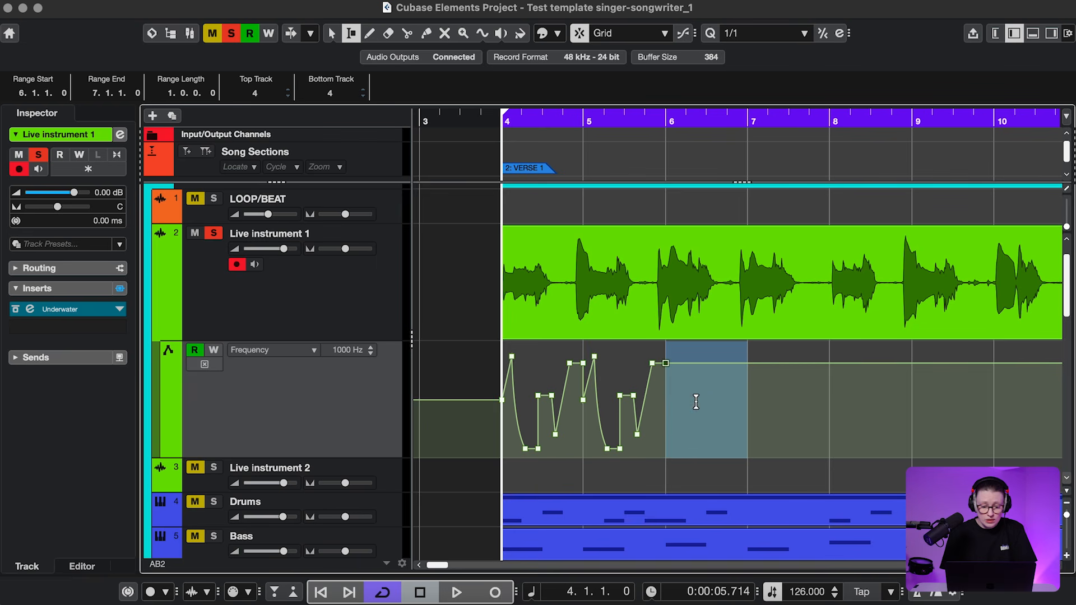
key("super+d")
key("space")
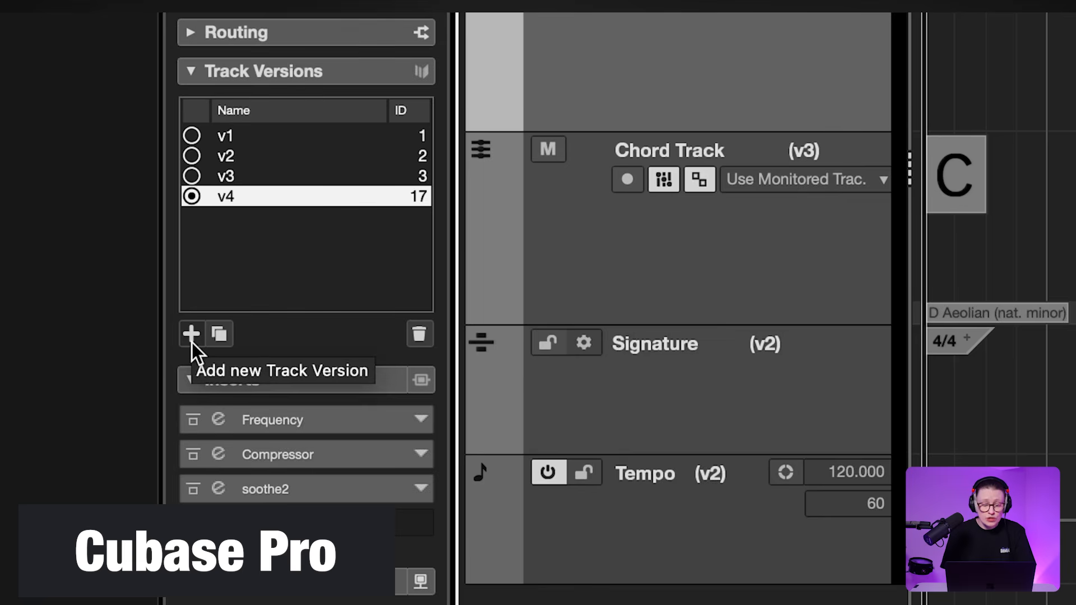
- In the Cubase Pro project, add a new track version to the selected track and delete it again
left_click(191, 335)
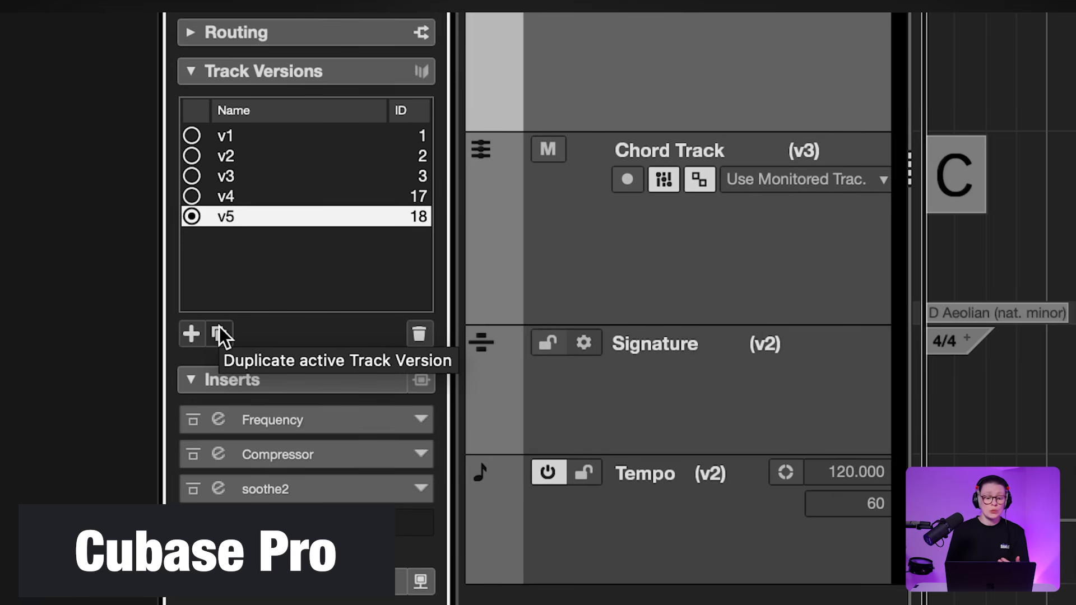
left_click(418, 333)
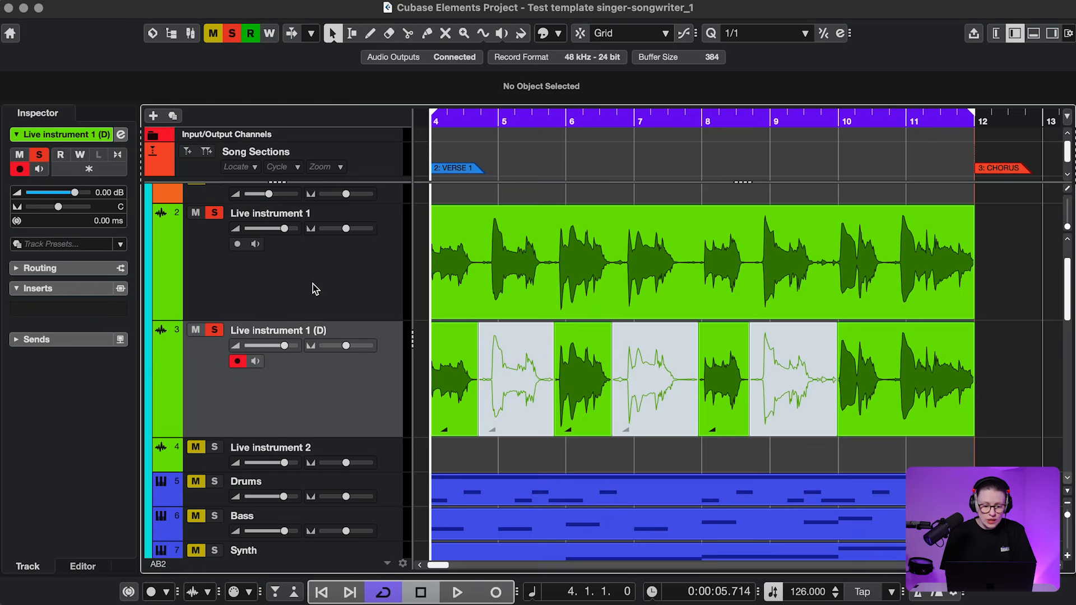
- In the Test template singer-songwriter_1 project, disable the Live instrument 1 track and enable it again
right_click(312, 286)
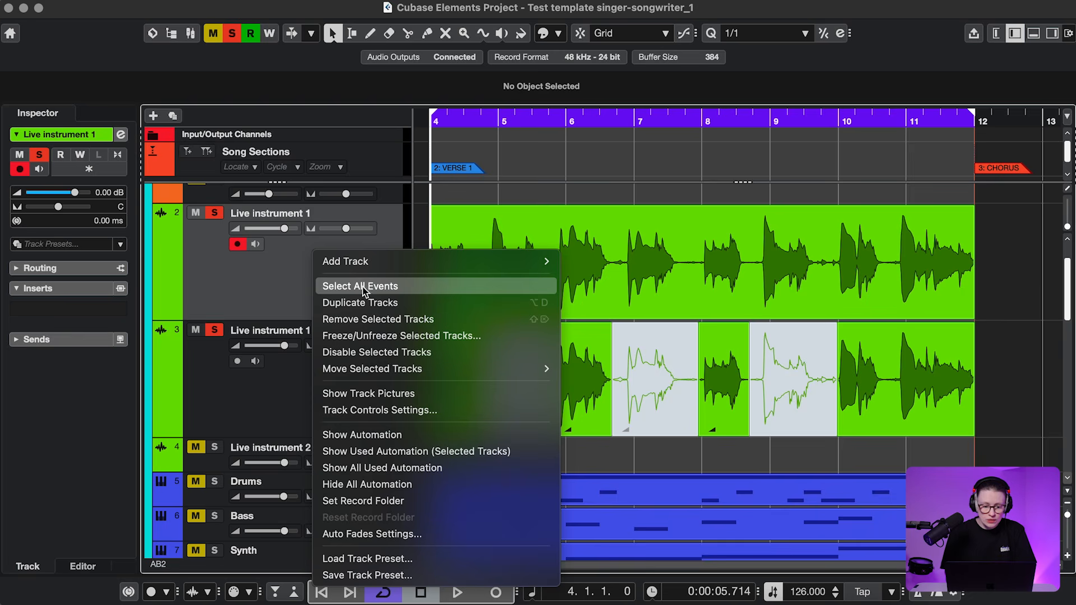
left_click(391, 353)
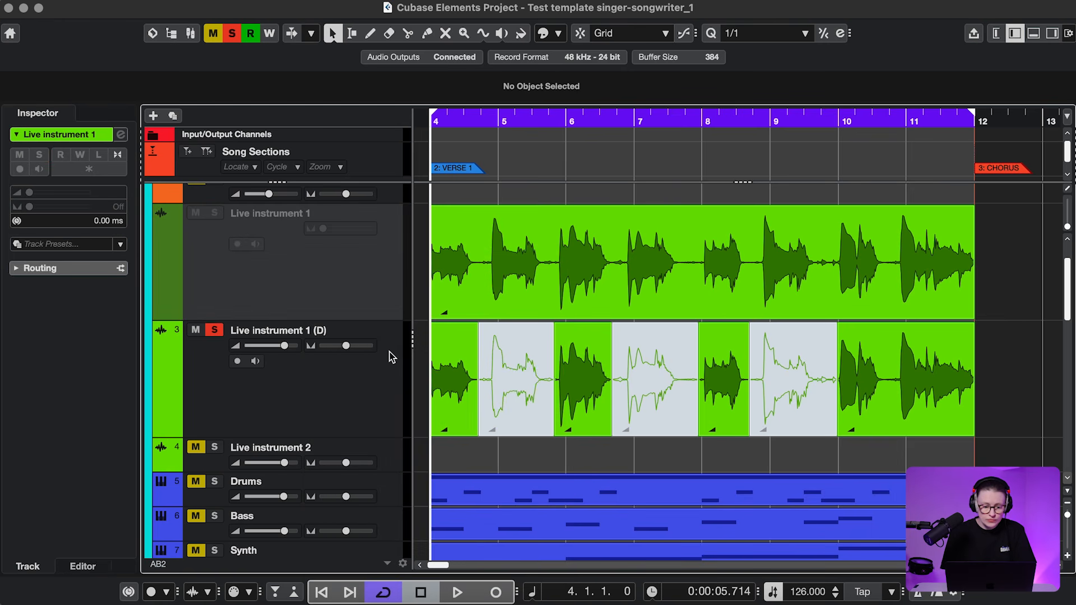
right_click(338, 278)
mouse_move(338, 279)
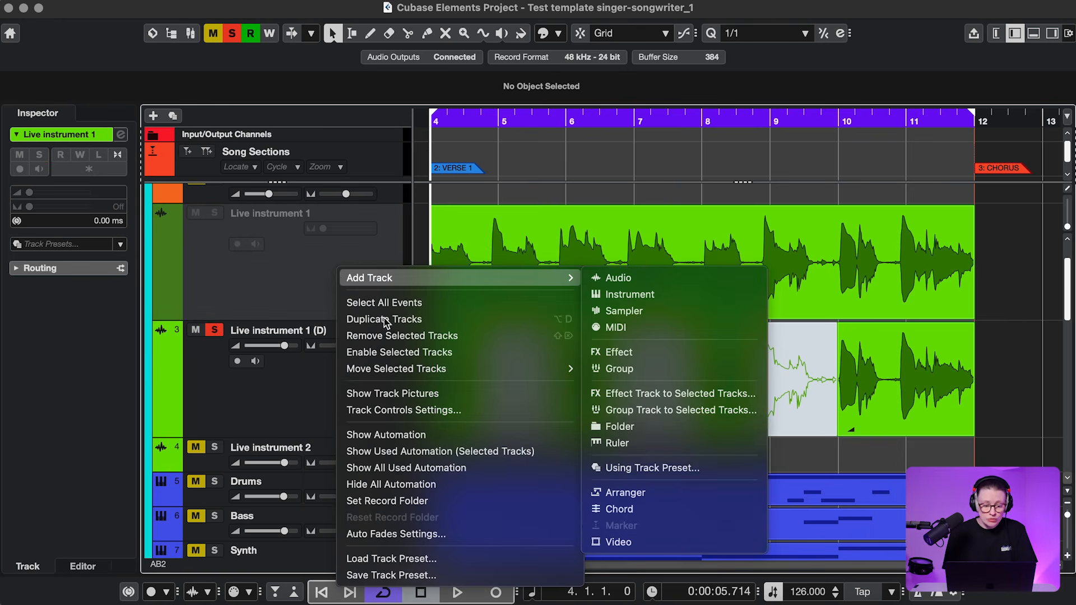
left_click(395, 353)
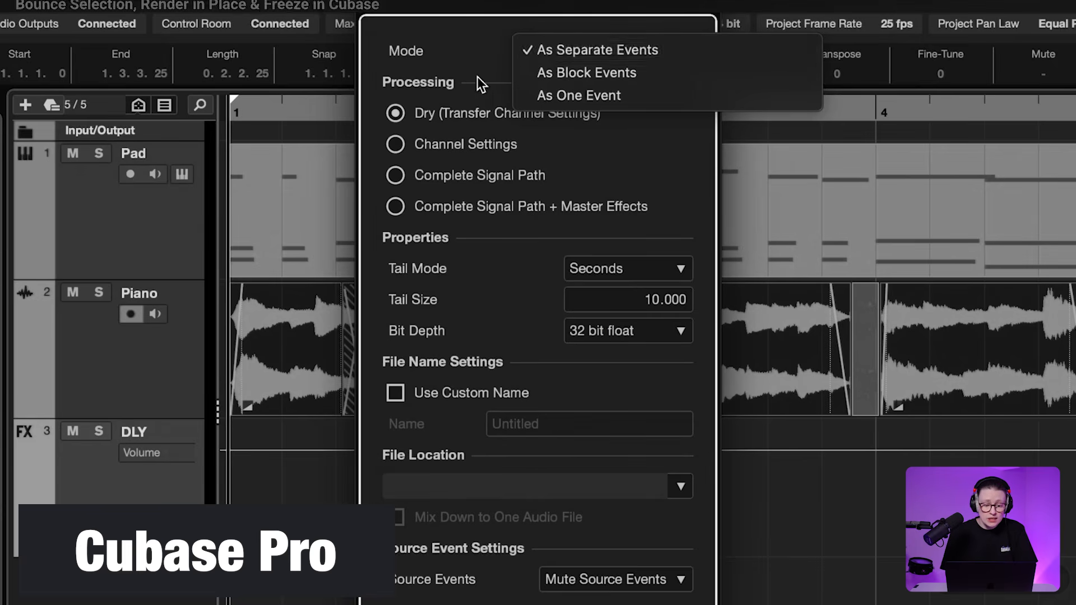
left_click(478, 77)
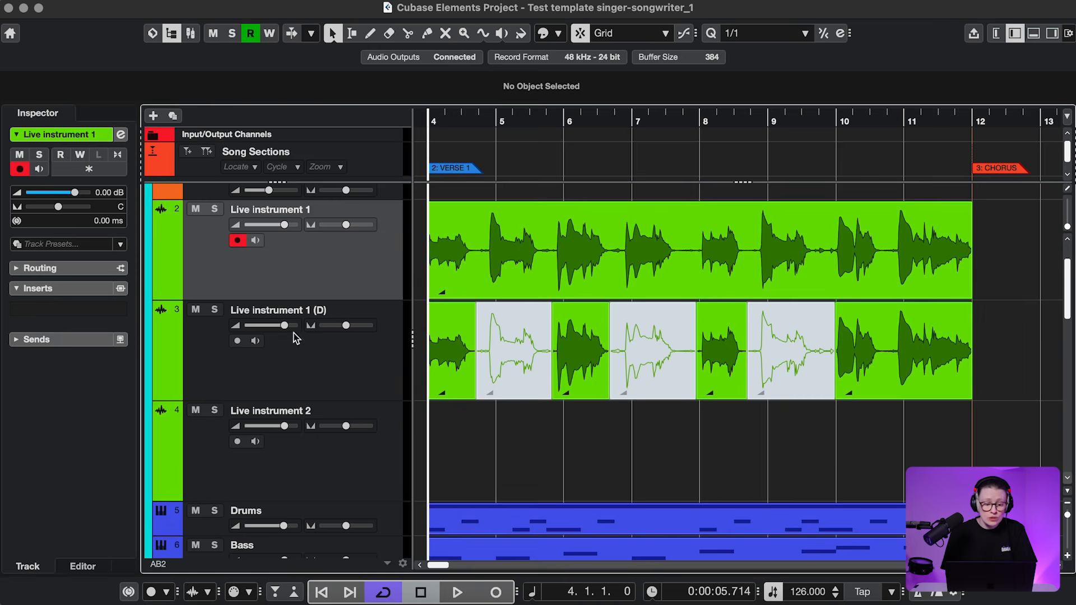
- Solo the Live instrument 1 (D) track and set the locators around all its events, extending the right locator to bar 13
left_click(214, 310)
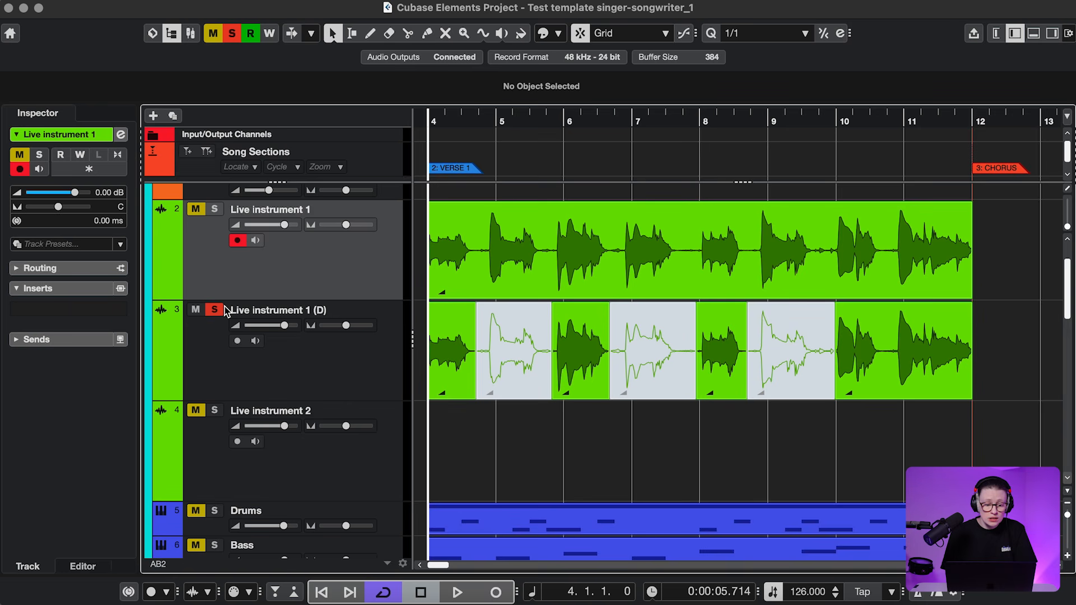
left_click_drag(420, 340, 901, 342)
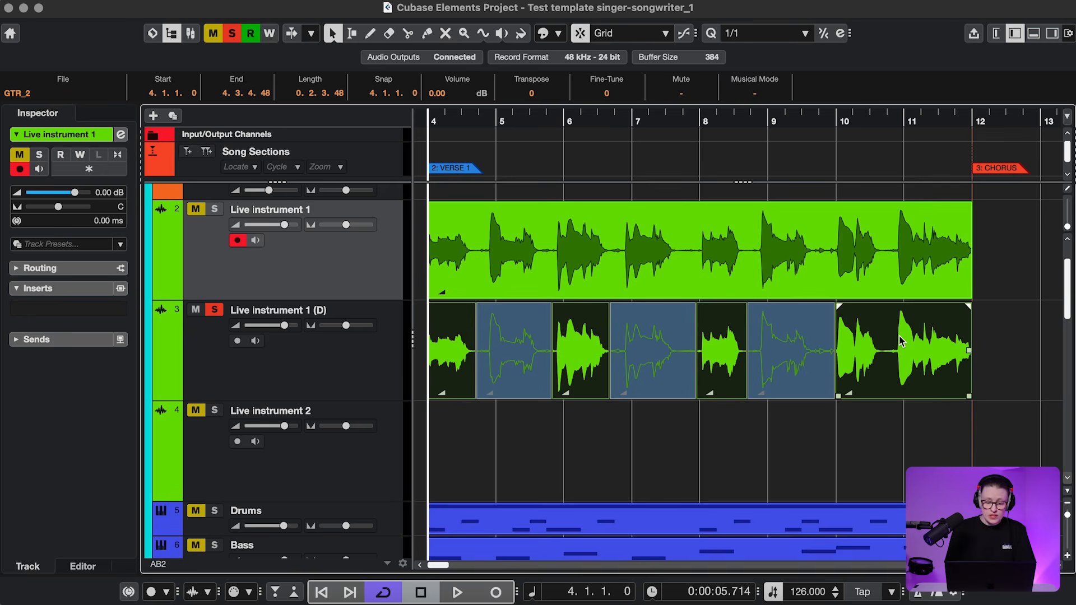
key("p")
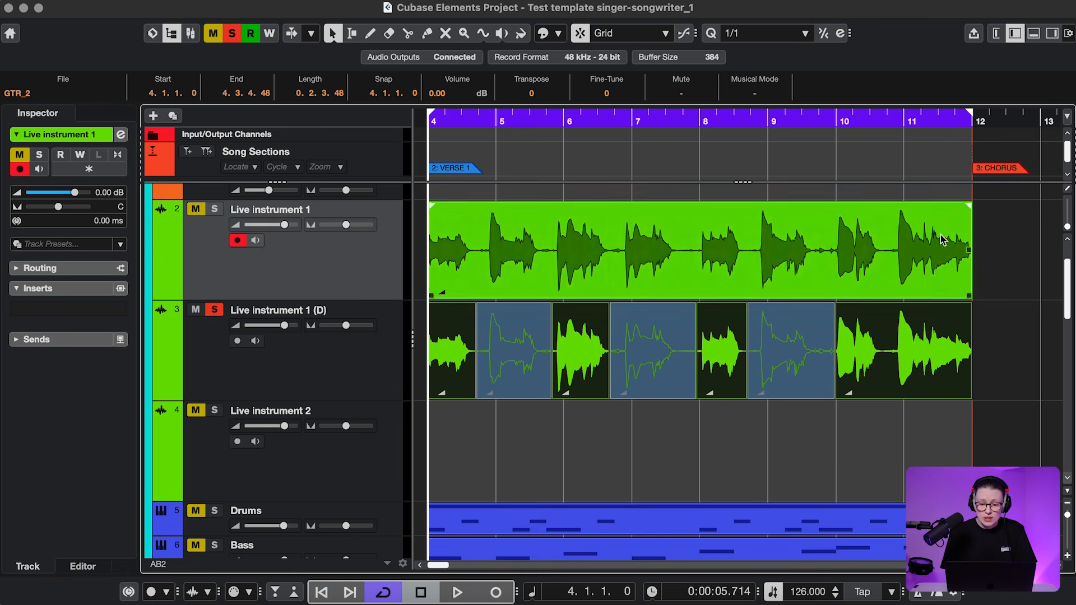
left_click_drag(1007, 117, 1039, 116)
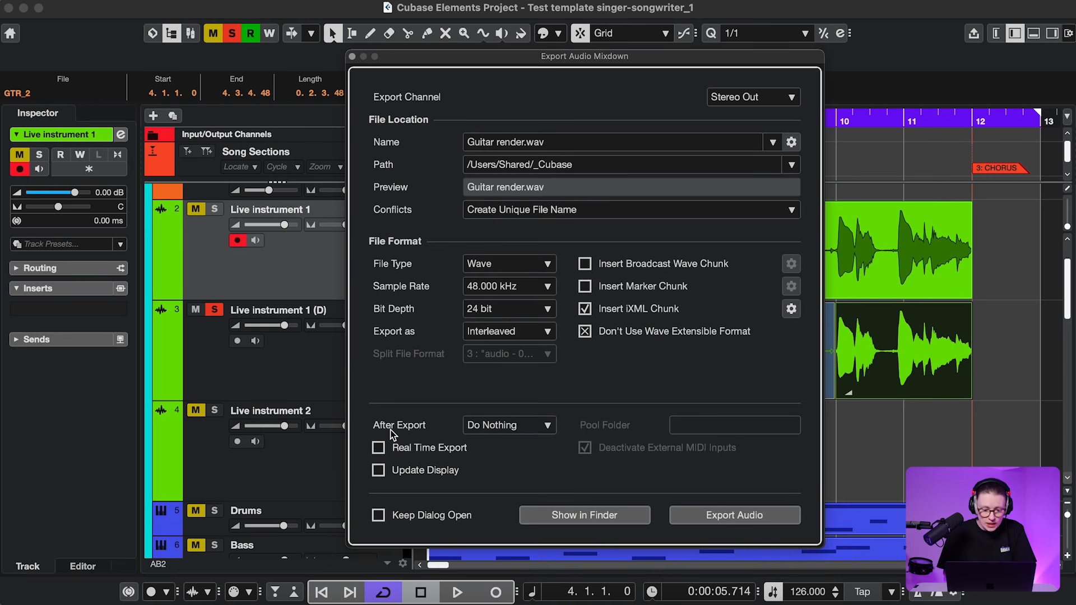
- Export the audio mixdown as Guitar render.wav with the after-export action set to Insert to Pool
left_click(483, 425)
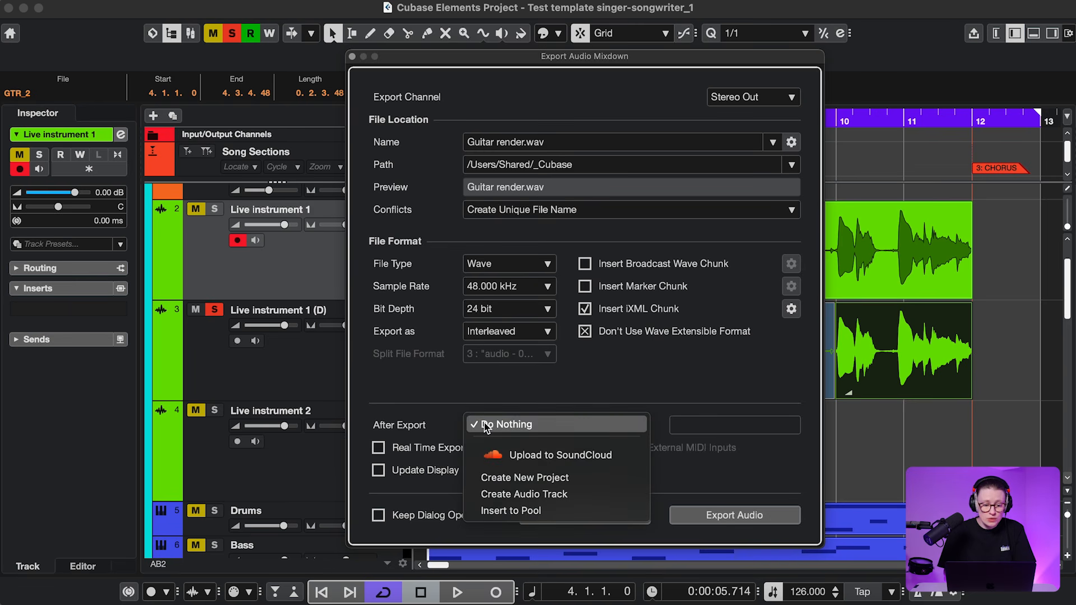
left_click(511, 511)
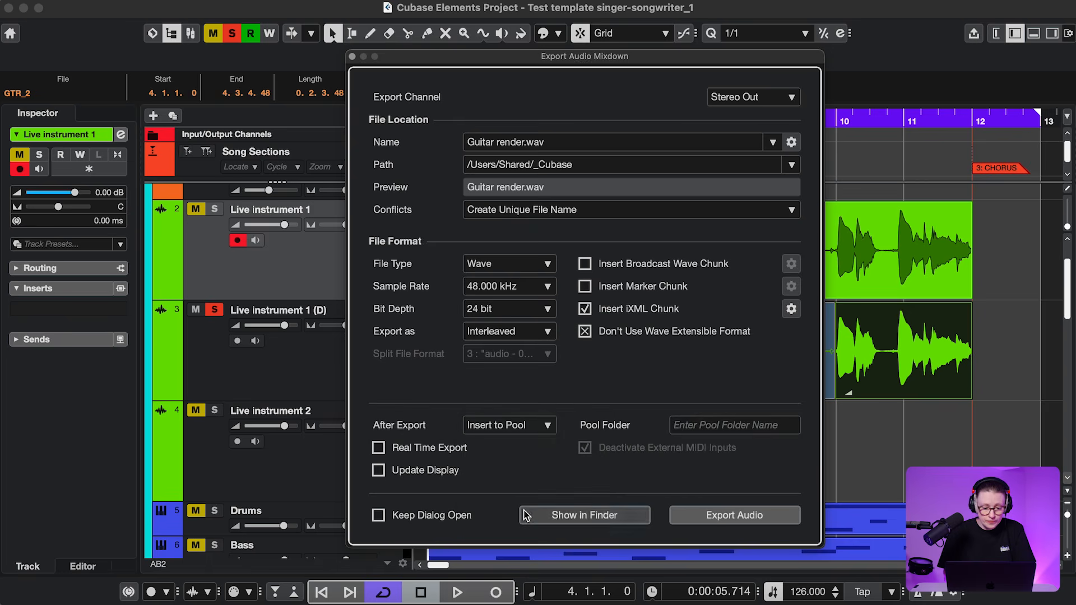
left_click(716, 515)
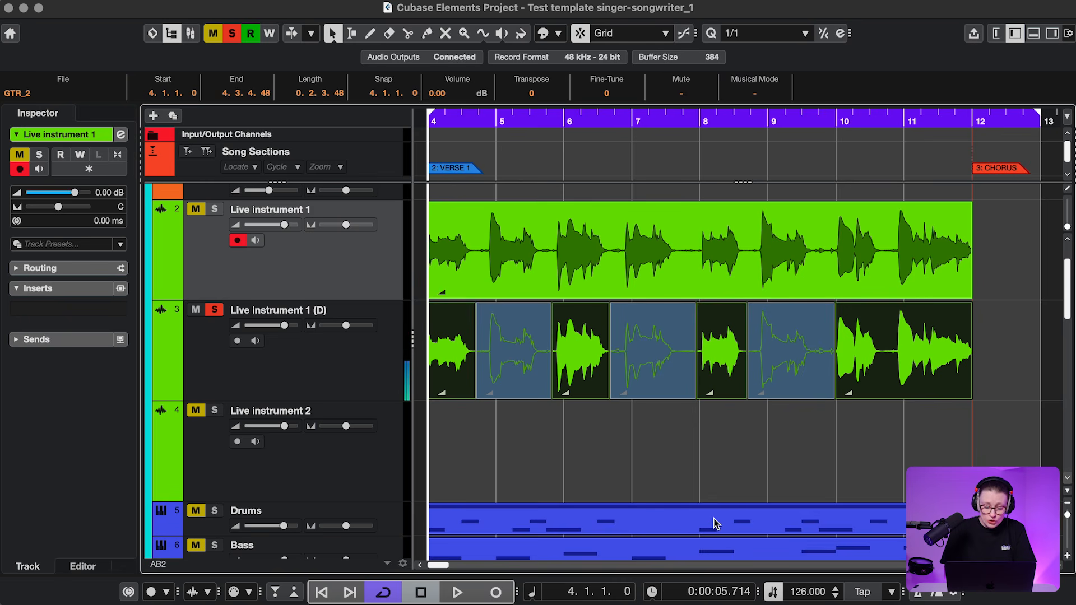
- Open the Pool and place the Guitar render-01 clip onto the Live instrument 2 track
key("super+p")
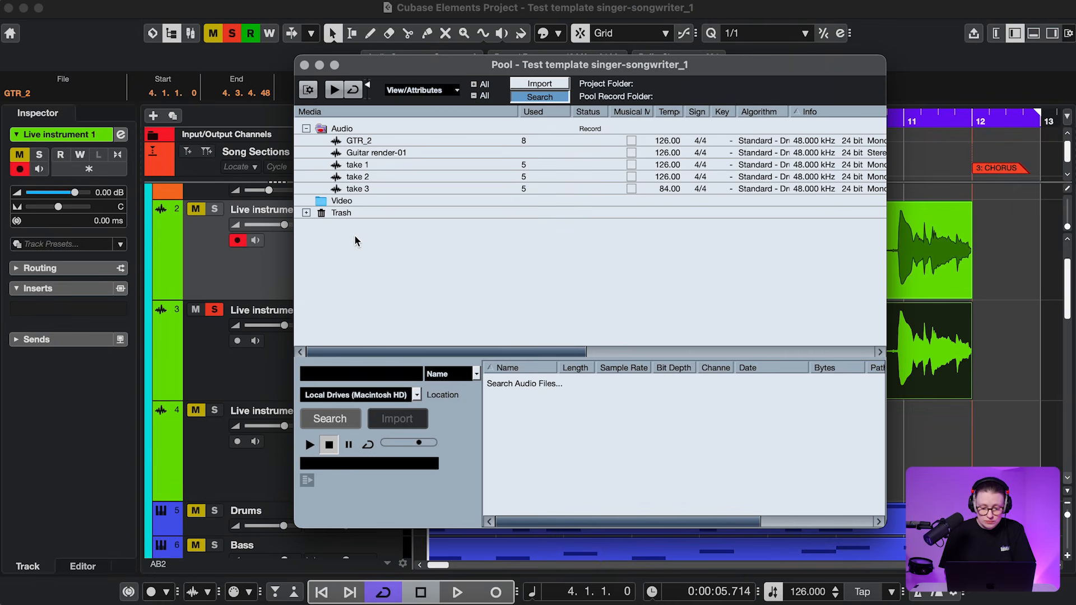
left_click(337, 155)
left_click_drag(336, 155, 497, 435)
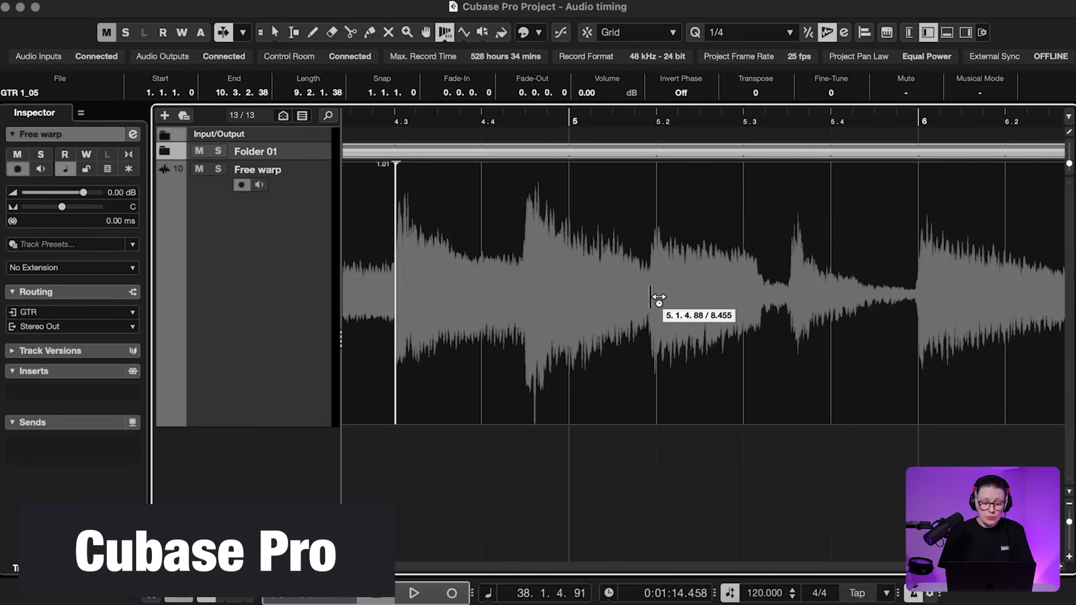
- In the Cubase Pro project Audio timing, free-warp the guitar hits towards the grid around bar 5 and stretch the C3 VariAudio segment's start earlier
left_click(656, 305)
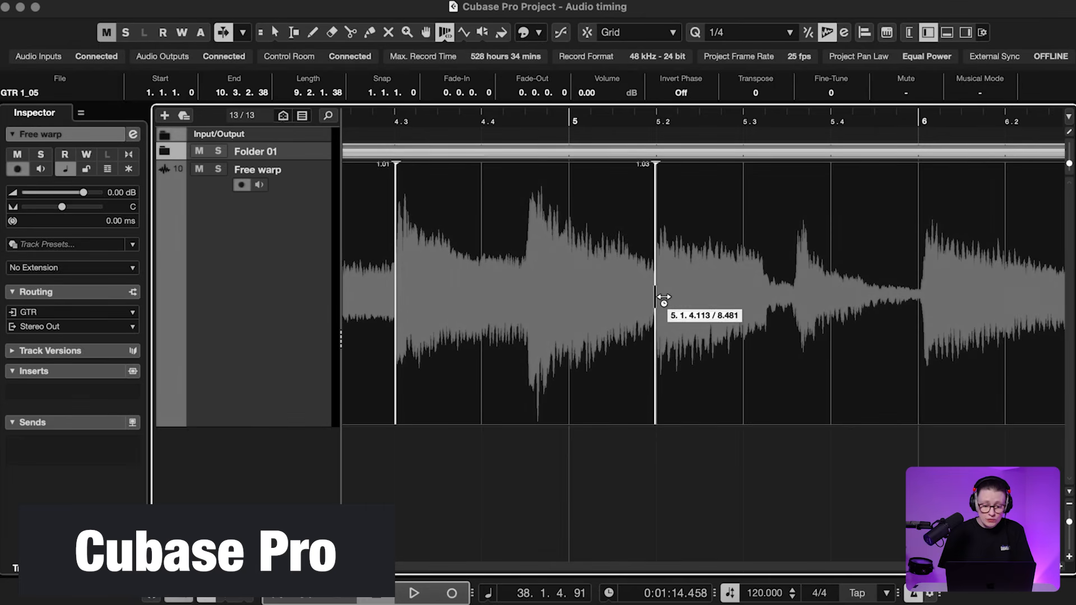
left_click_drag(801, 284, 833, 283)
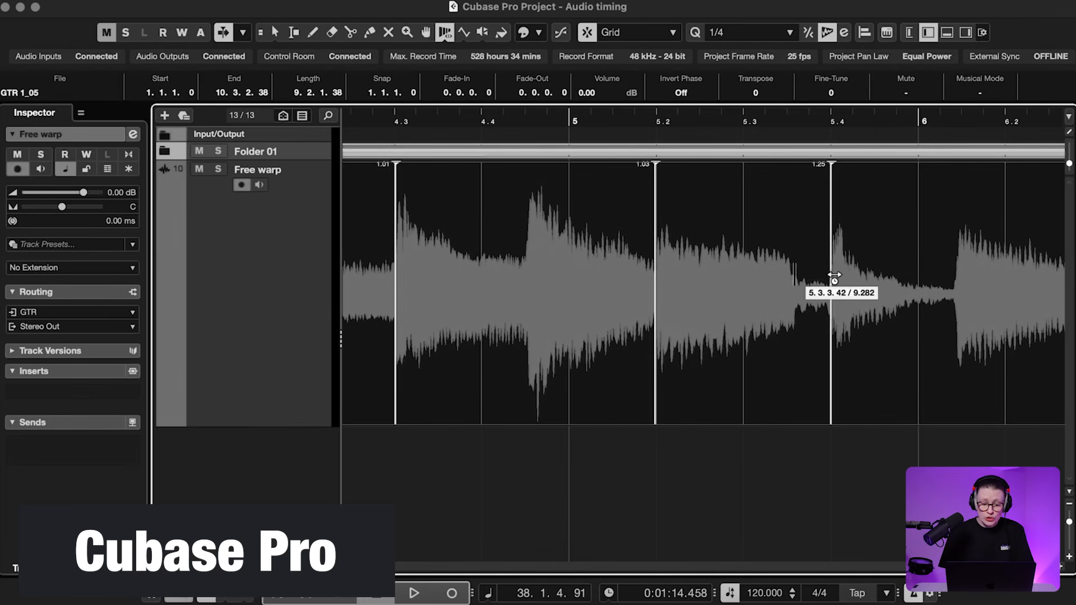
left_click_drag(956, 288, 946, 292)
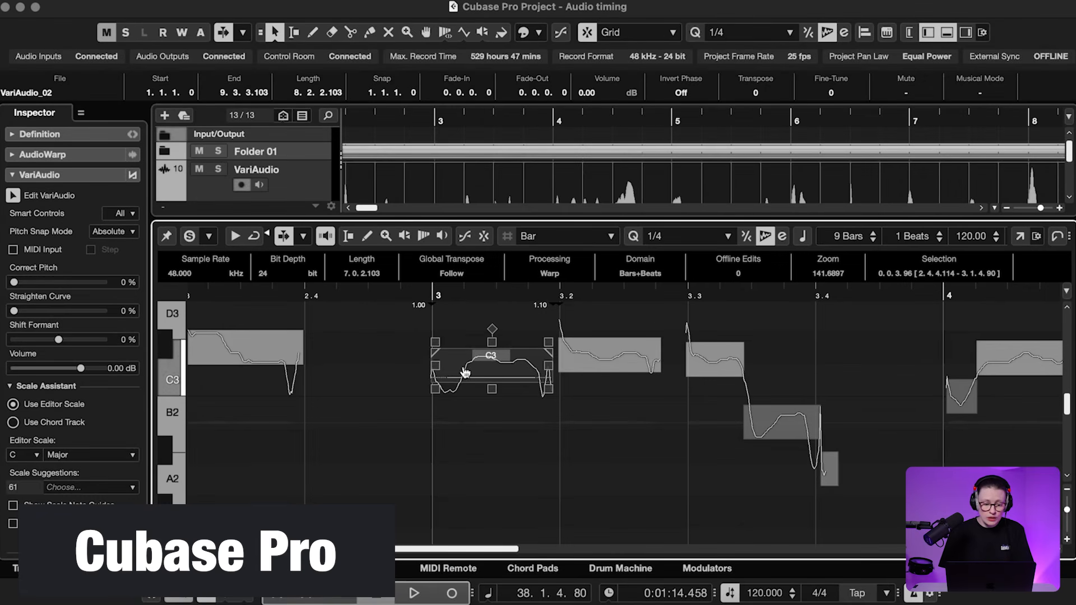
left_click_drag(437, 363, 381, 355)
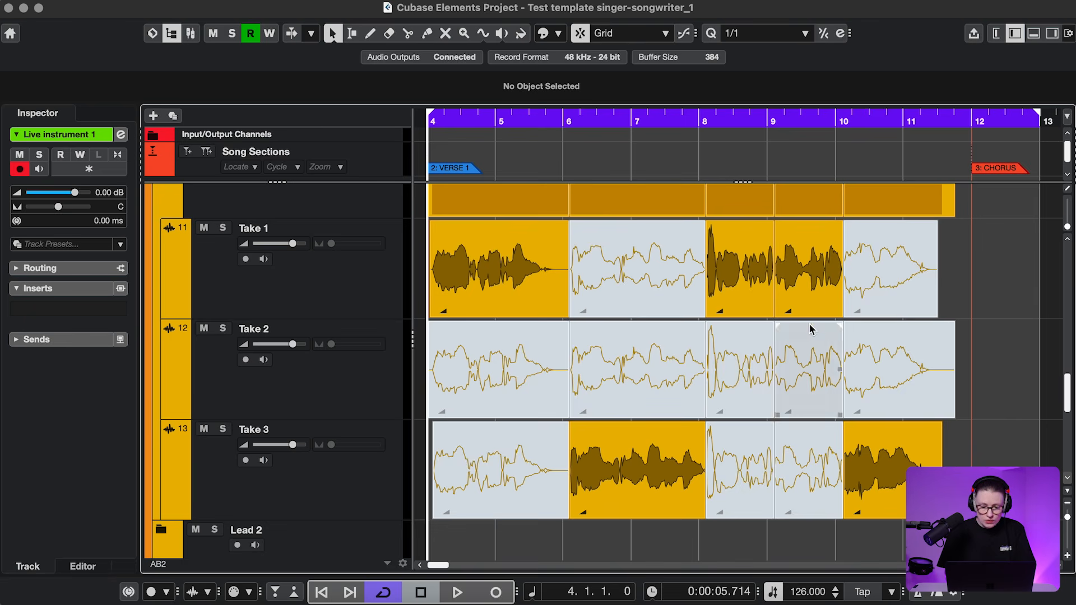
- Split the bar 8 phrase of Take 1 before beat 2 and after beat 3, and trim the last piece's start to 8.3.2.87
scroll(784, 310, "up", 5)
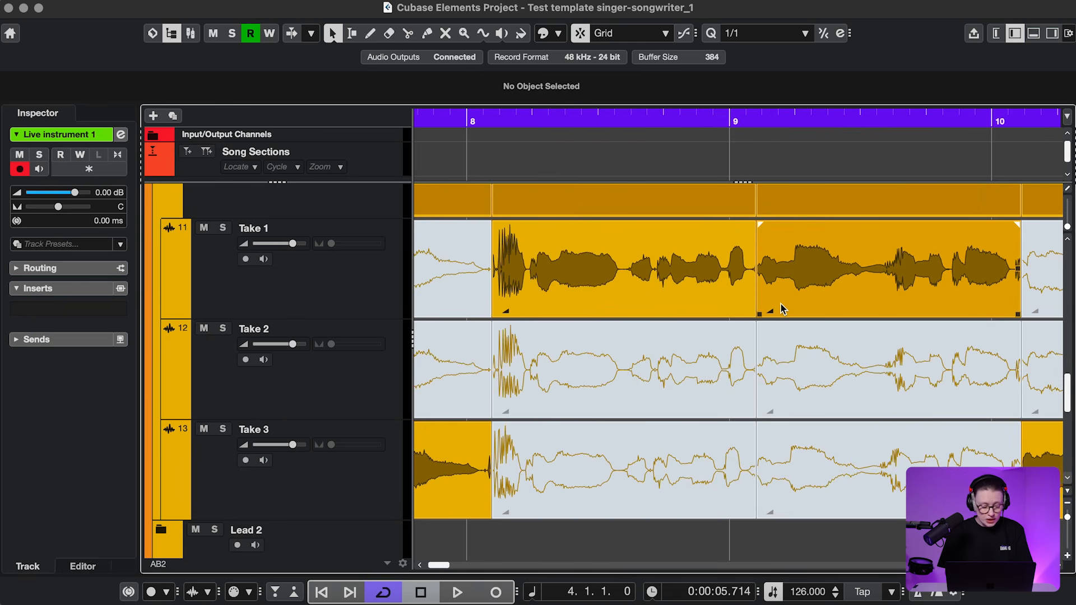
mouse_move(702, 296)
left_mouse_down()
mouse_move(648, 289)
mouse_move(728, 291)
mouse_move(705, 297)
left_mouse_up()
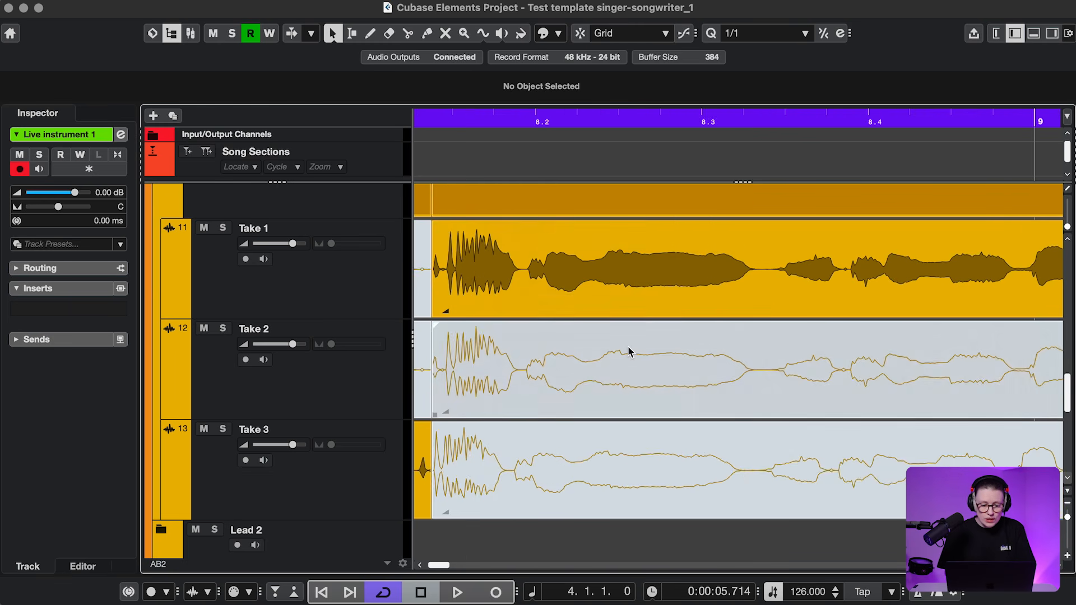
left_click(527, 293, "alt")
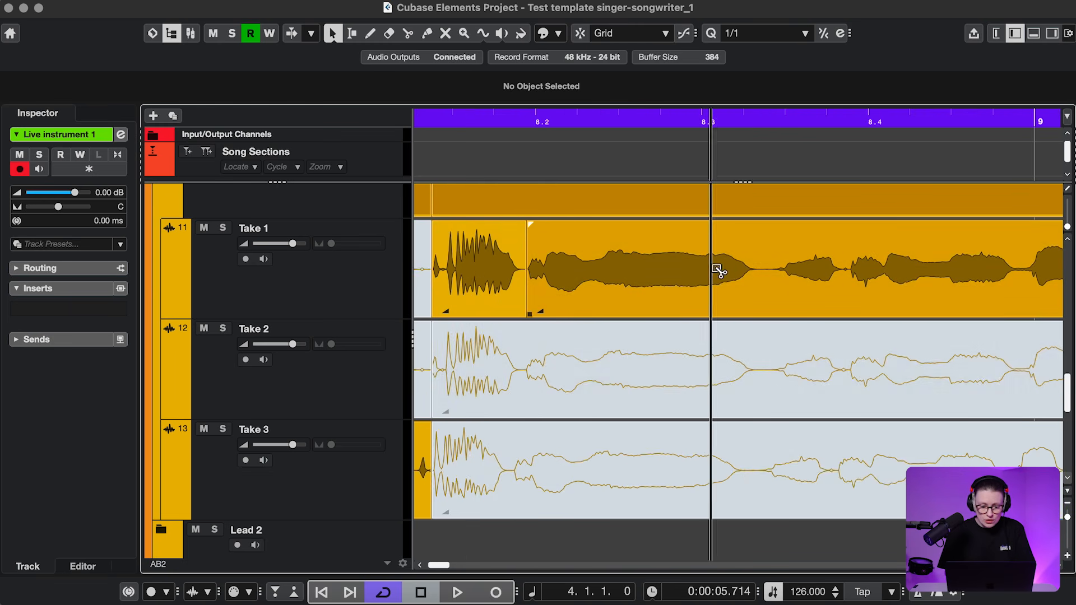
left_click(759, 271, "alt")
left_click_drag(760, 316, 774, 317)
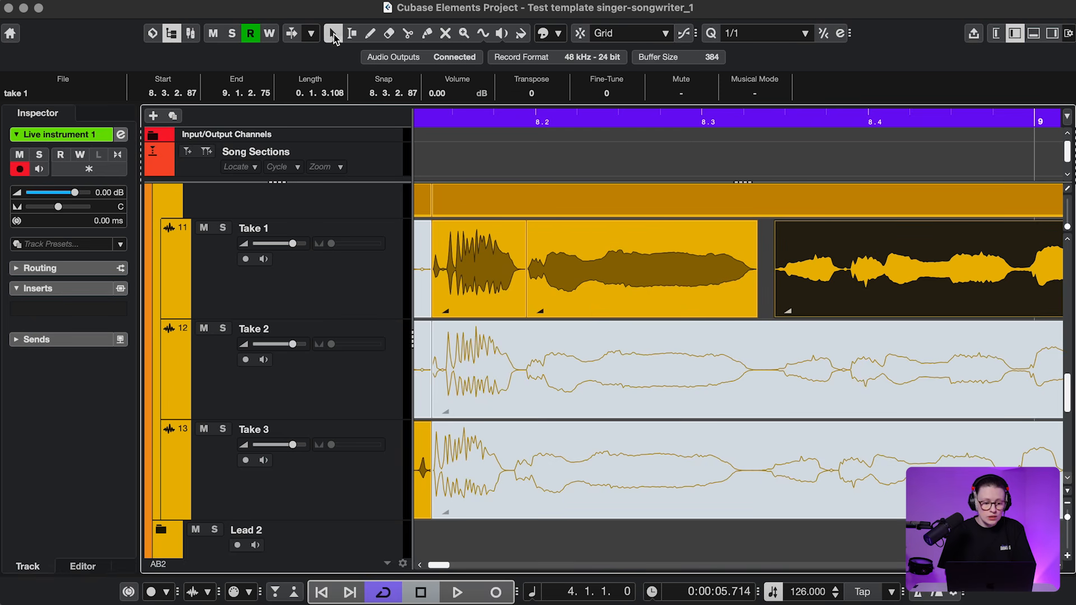
- Switch the selection tool to Sizing Applies Time Stretch and stretch the middle Take 1 piece's end towards the gap before the last piece
left_click(333, 34)
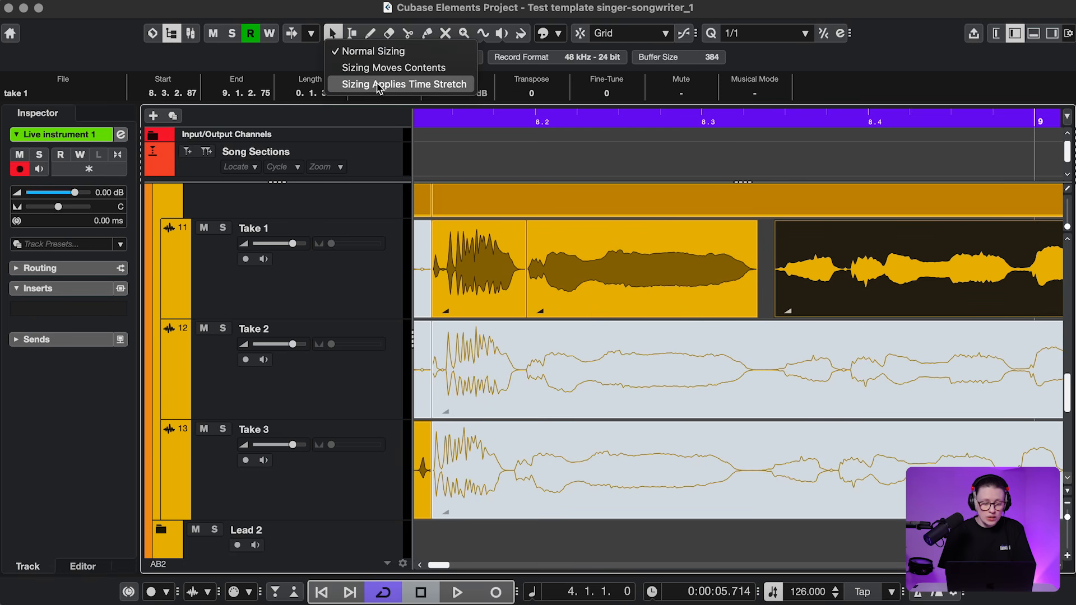
left_click(438, 85)
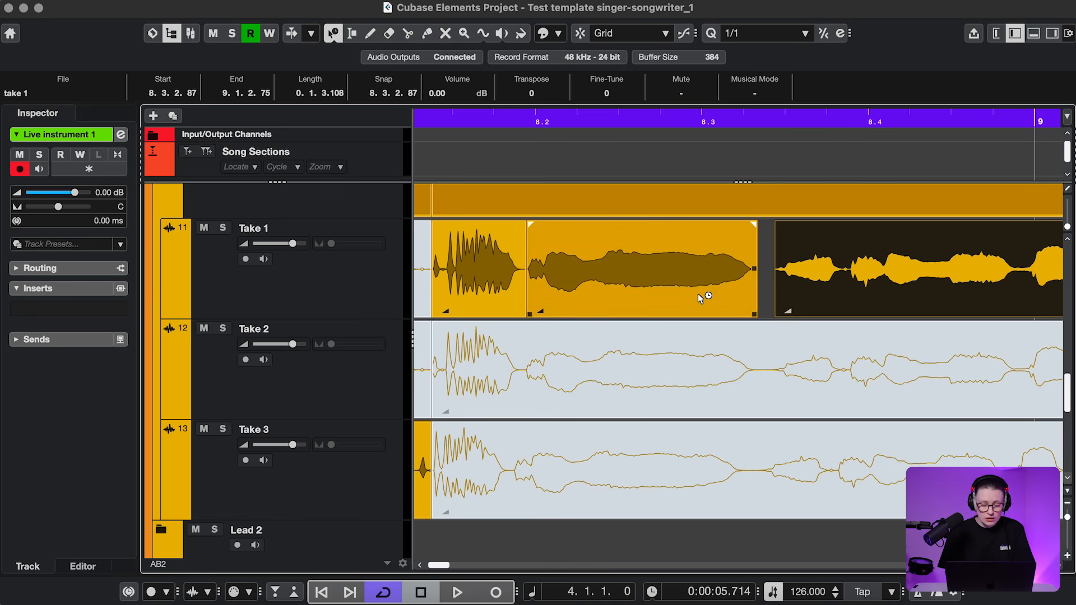
left_click_drag(755, 317, 768, 317)
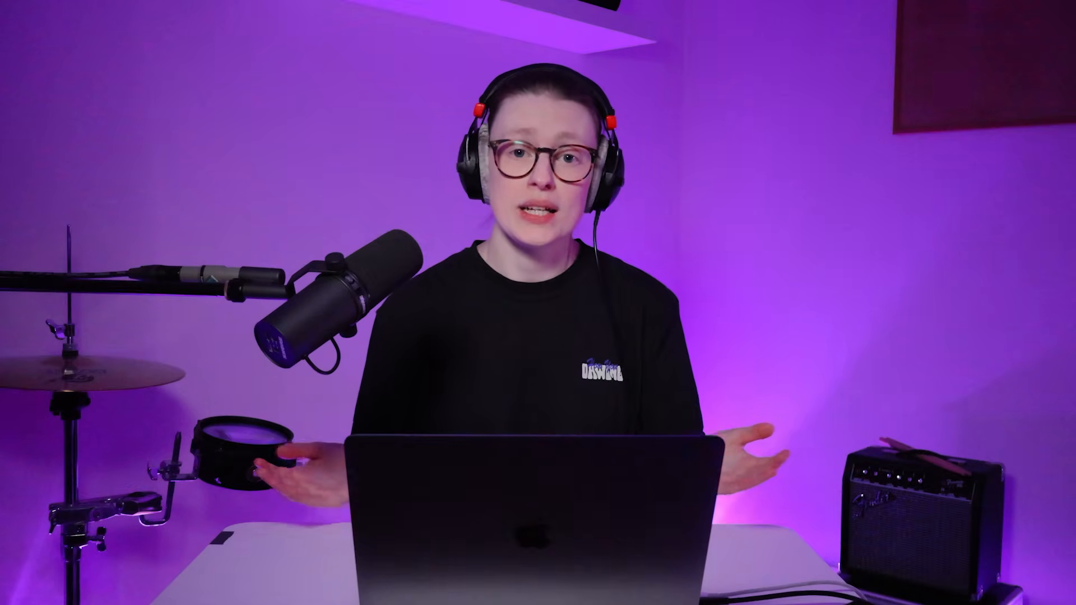